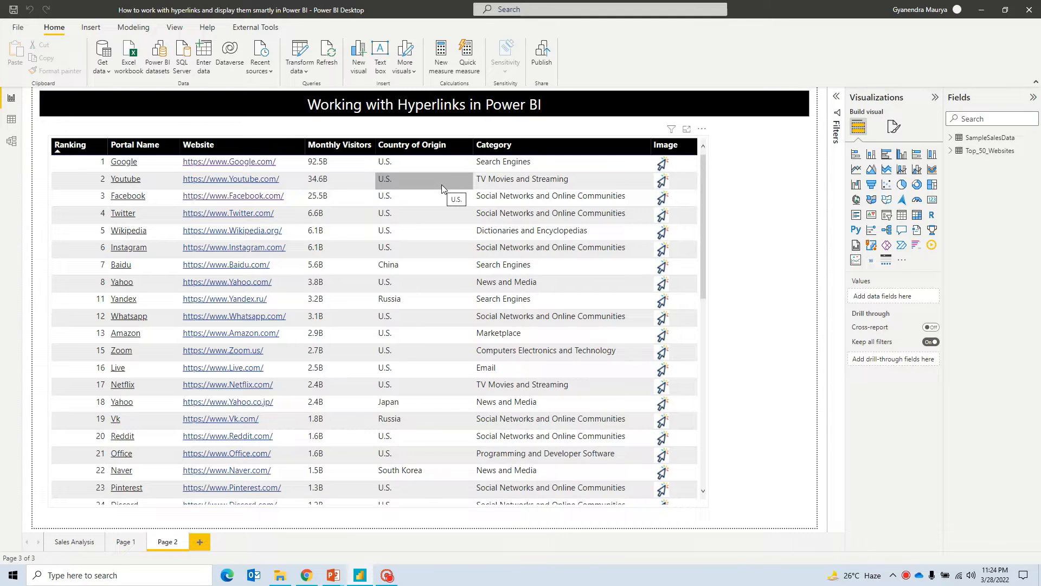
Step: Switch to Chrome, examine the Top Global Websites table on the Visual Capitalist page, and return to Power BI
left_click(305, 576)
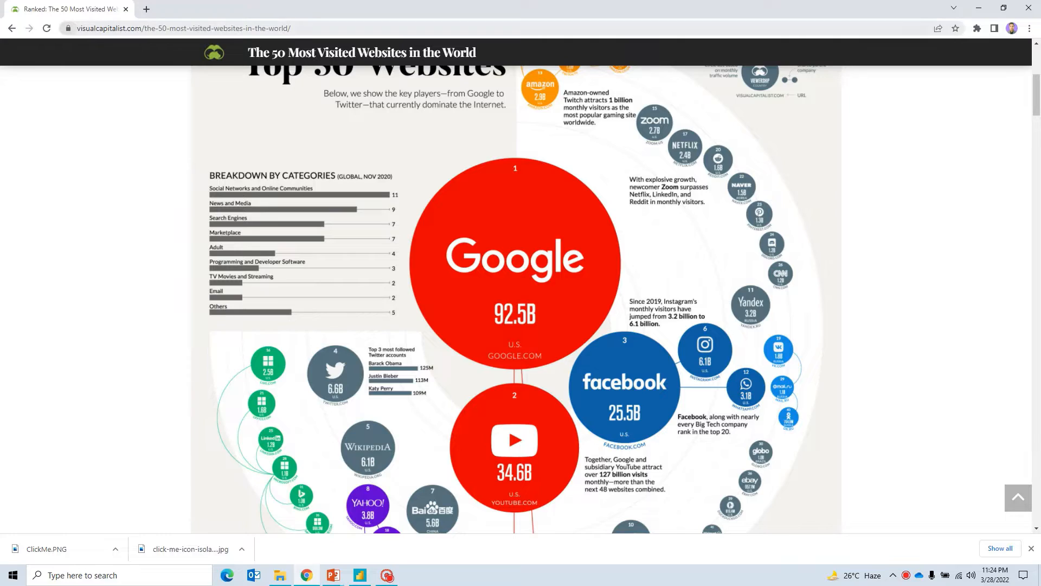
scroll(540, 262, "down", 20)
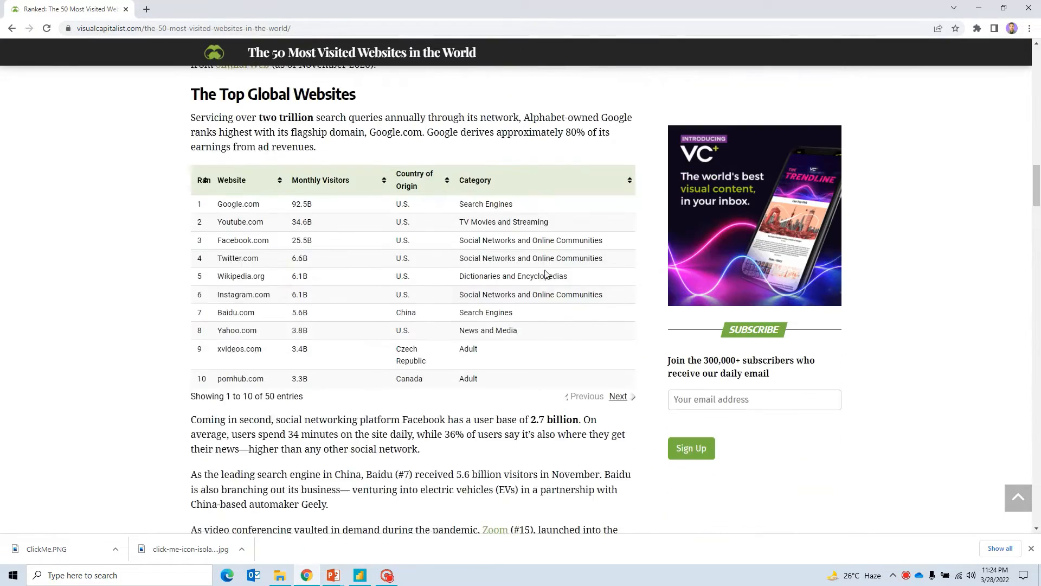
scroll(547, 317, "up", 5)
scroll(199, 146, "up", 3)
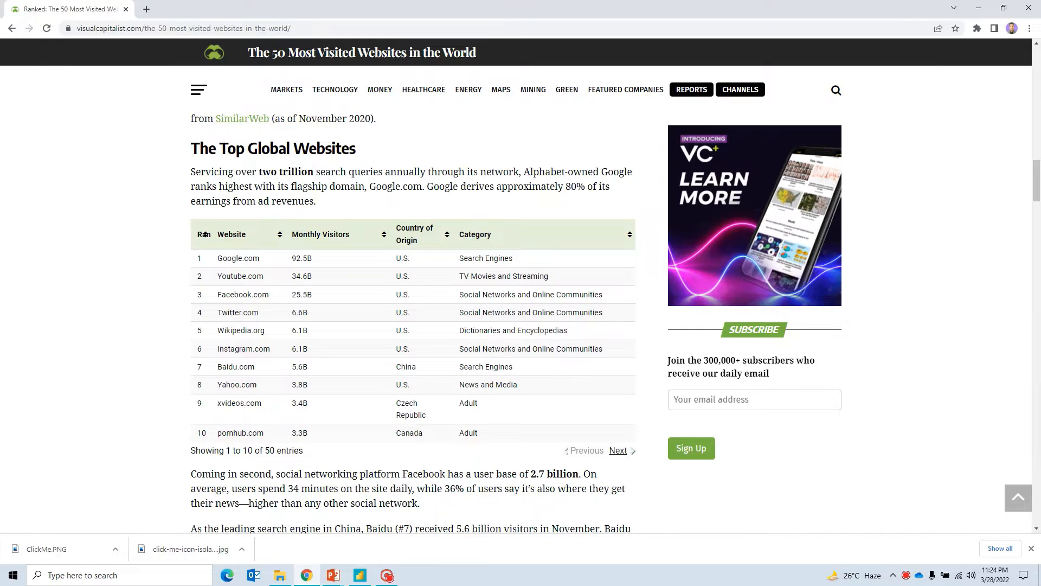
key("alt+Tab")
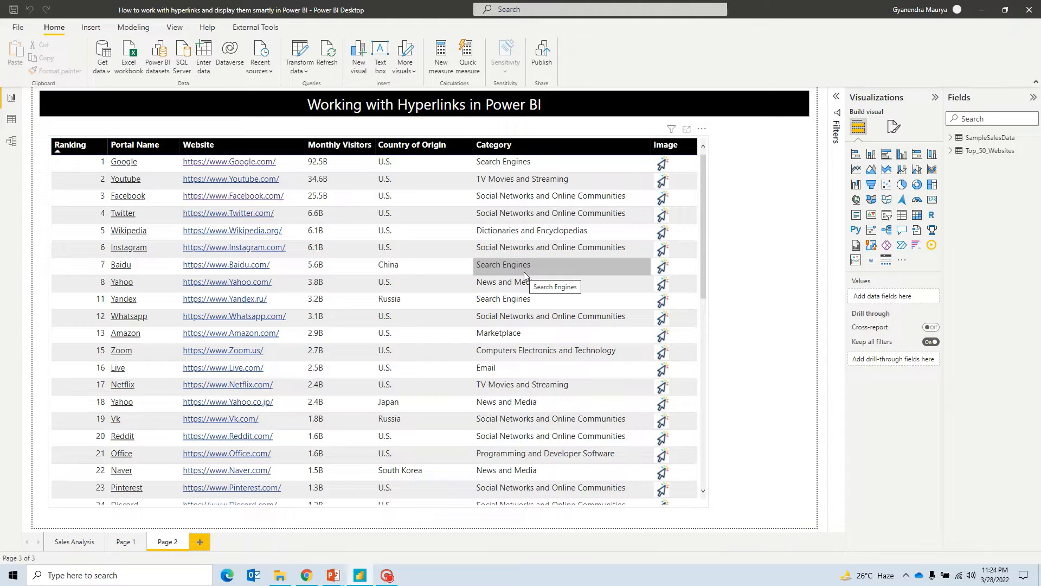
Step: Test the Google row's website, portal name and image links in the Page 2 table, closing each opened browser window
scroll(161, 362, "down", 3)
scroll(161, 362, "up", 3)
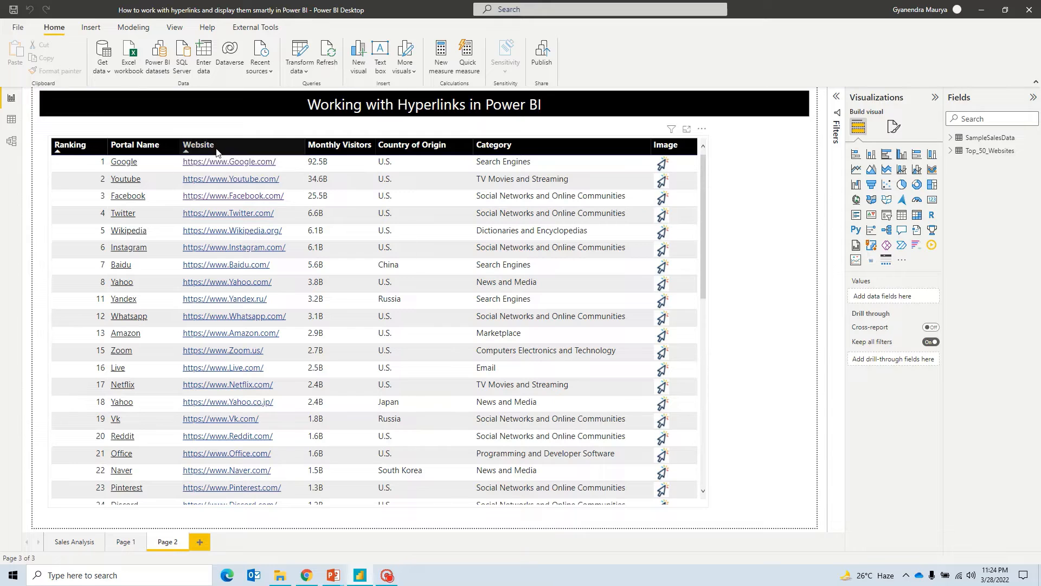
left_click(228, 161)
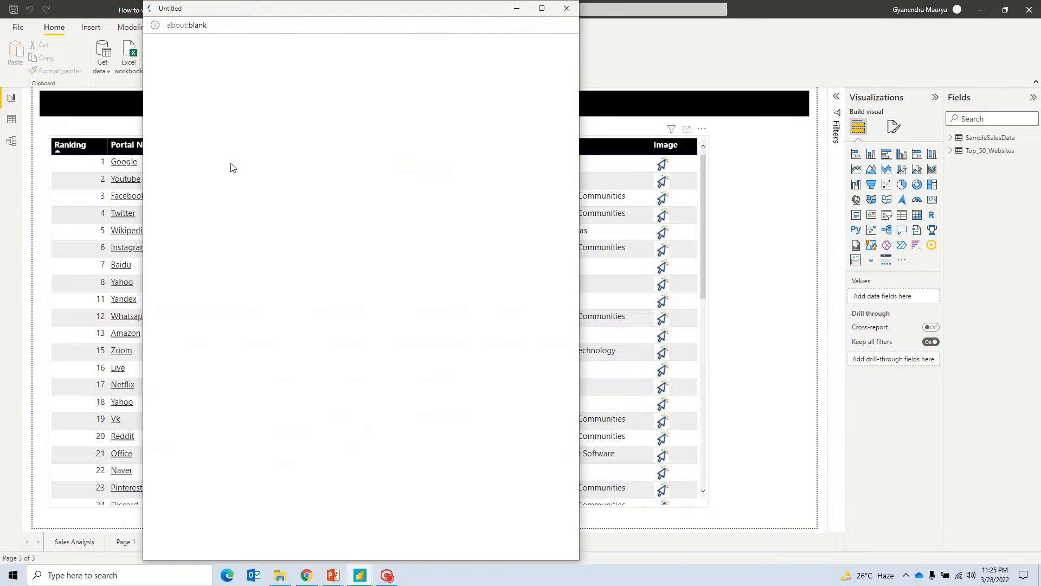
left_click(567, 8)
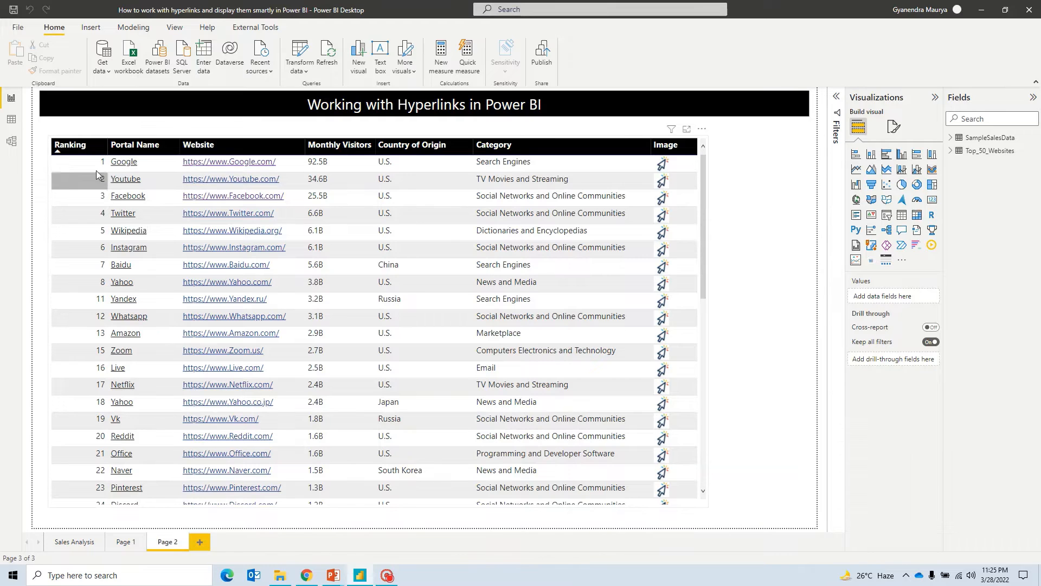
left_click(125, 162)
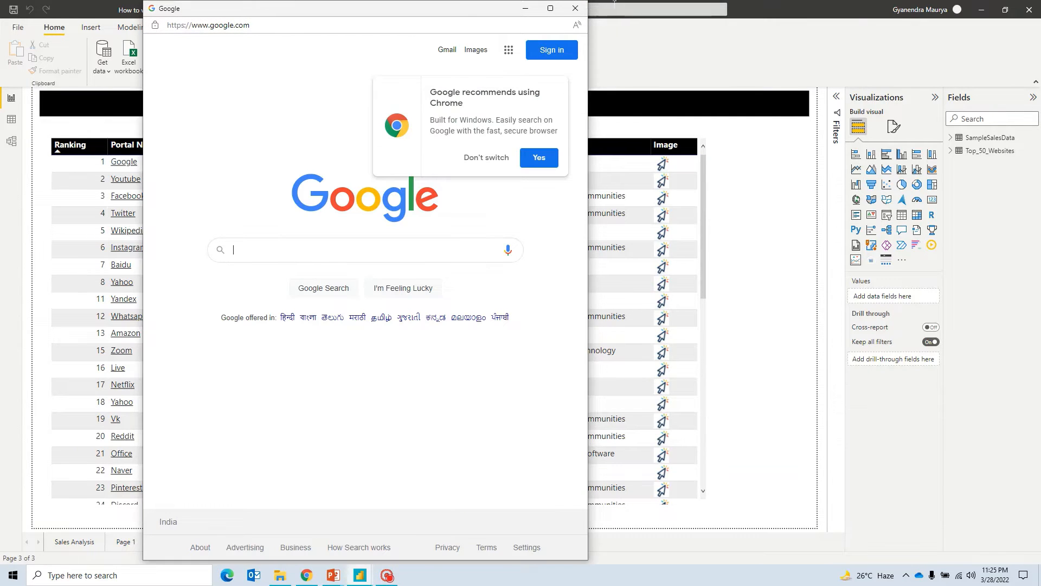
left_click(576, 10)
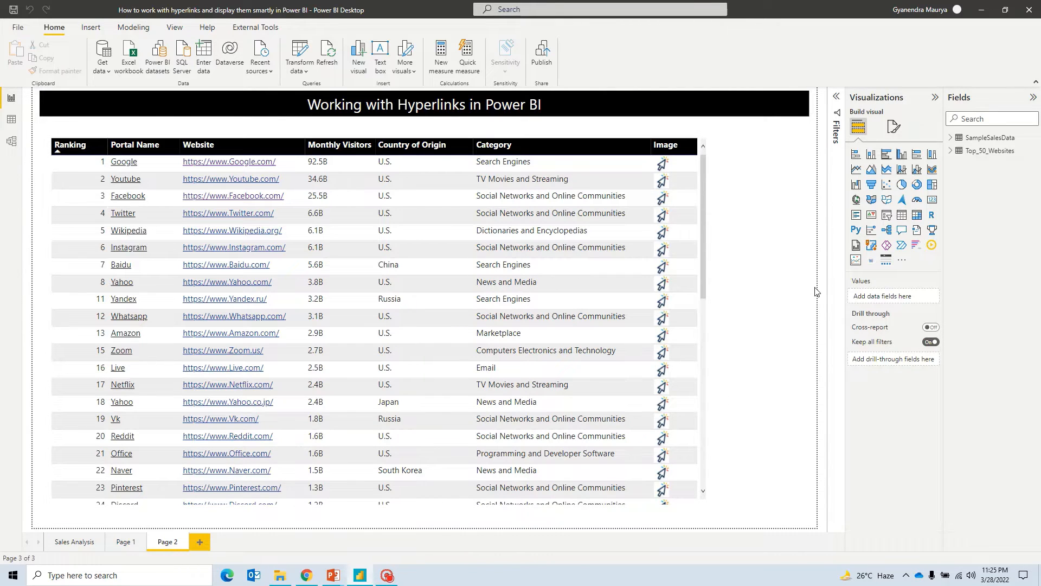
left_click(662, 165)
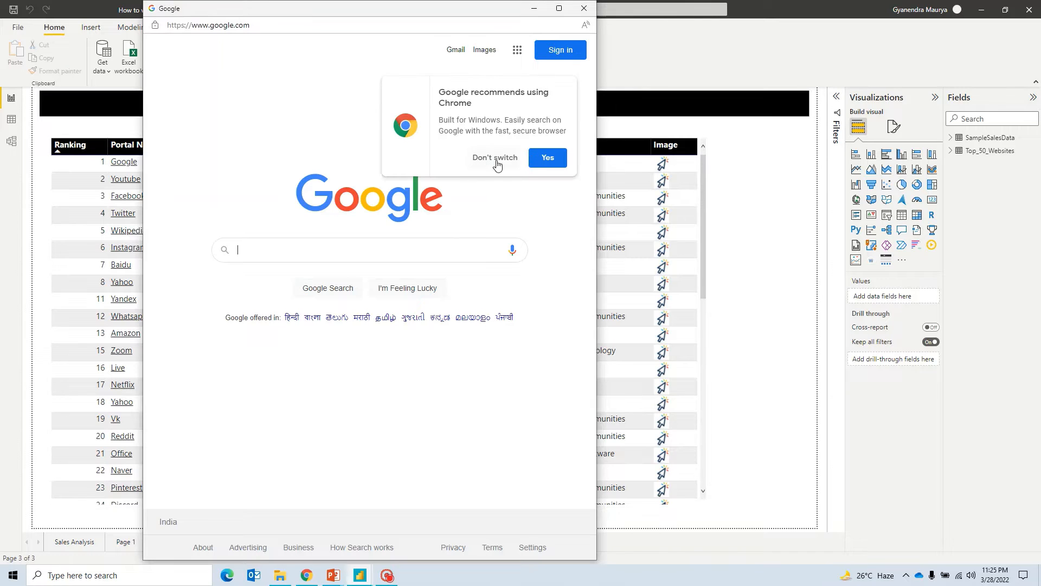
left_click(584, 8)
scroll(630, 347, "down", 5)
scroll(635, 402, "up", 5)
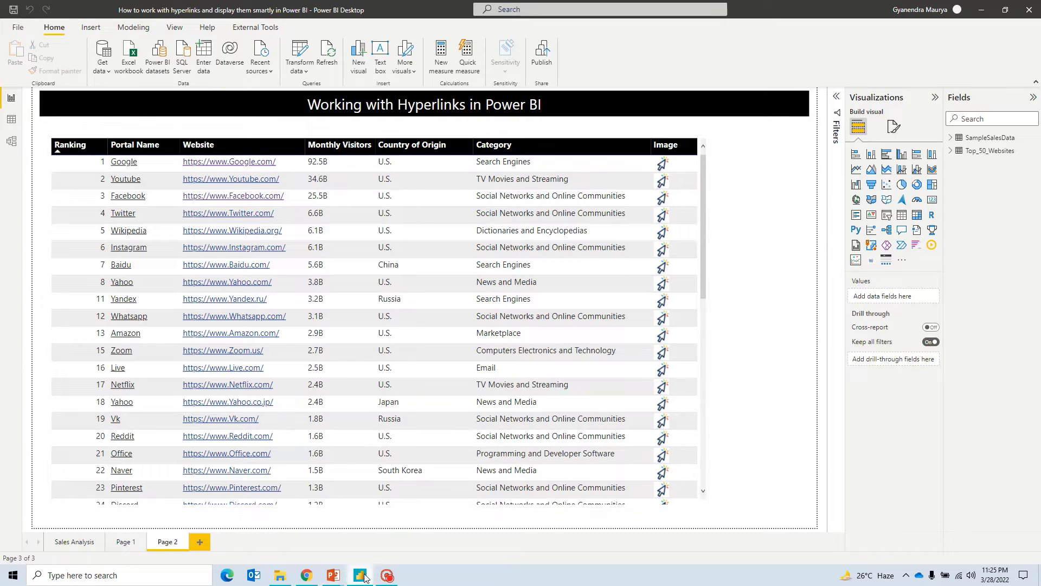
Step: Add a new report page and insert a table visual enlarged to cover most of the canvas
left_click(201, 542)
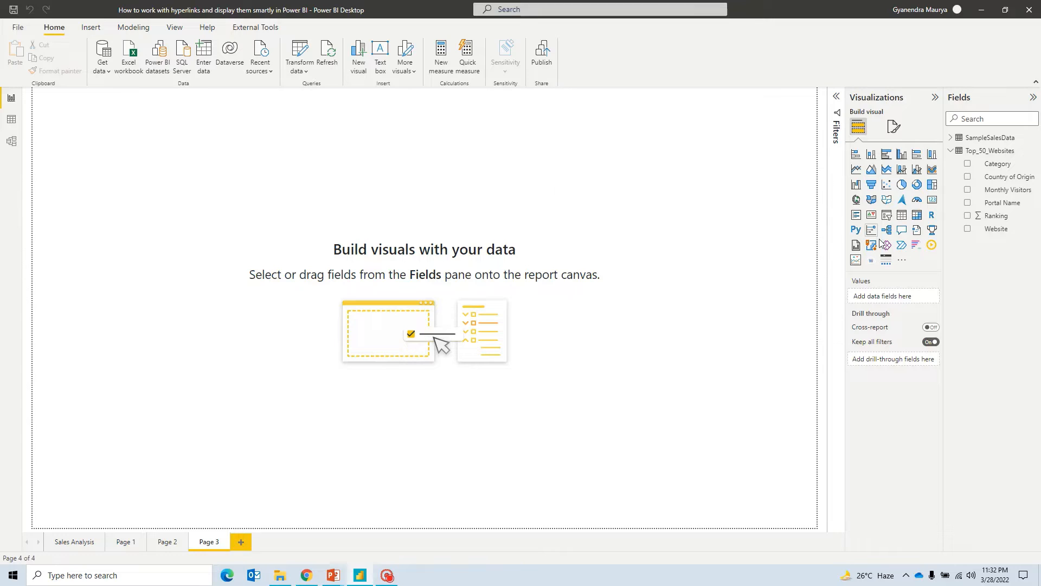
left_click(902, 215)
left_click_drag(140, 98, 193, 154)
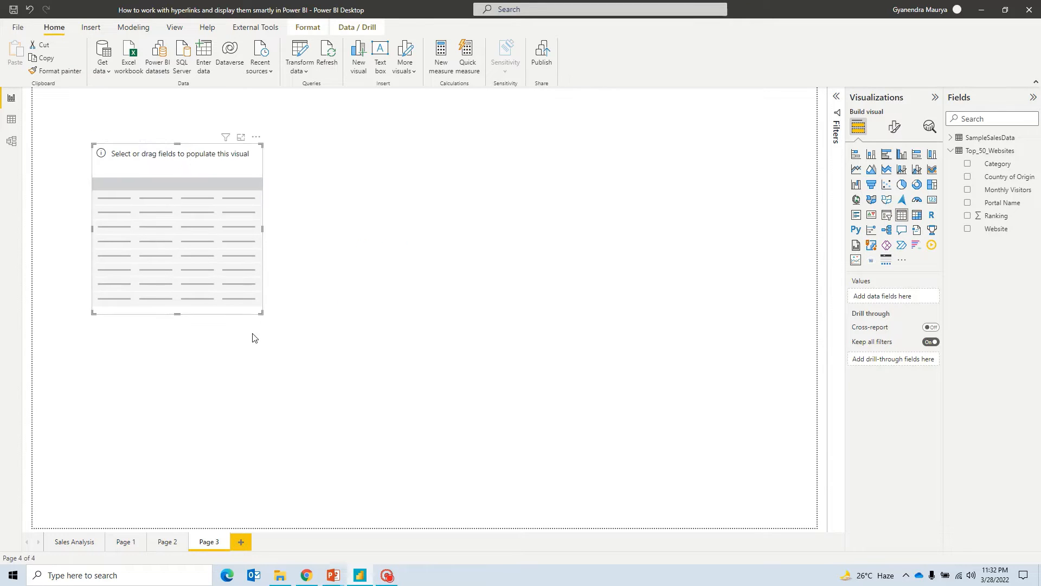
left_click_drag(261, 312, 674, 503)
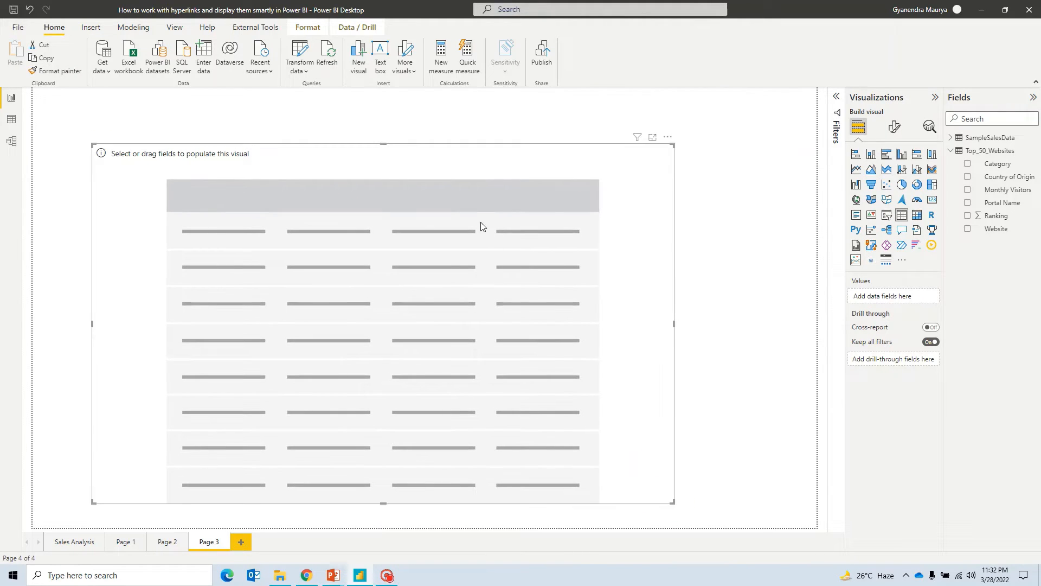
left_click_drag(394, 176, 399, 154)
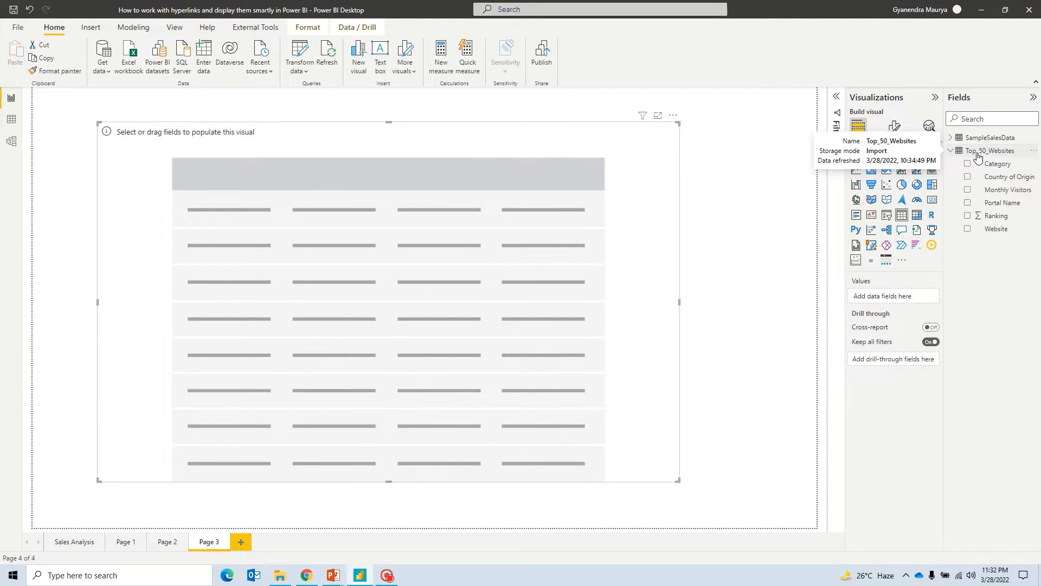
Step: Add the Ranking, Portal Name, Website, Monthly Visitors, Country of Origin and Category fields from Top_50_Websites to the table
left_click(968, 216)
left_click(968, 203)
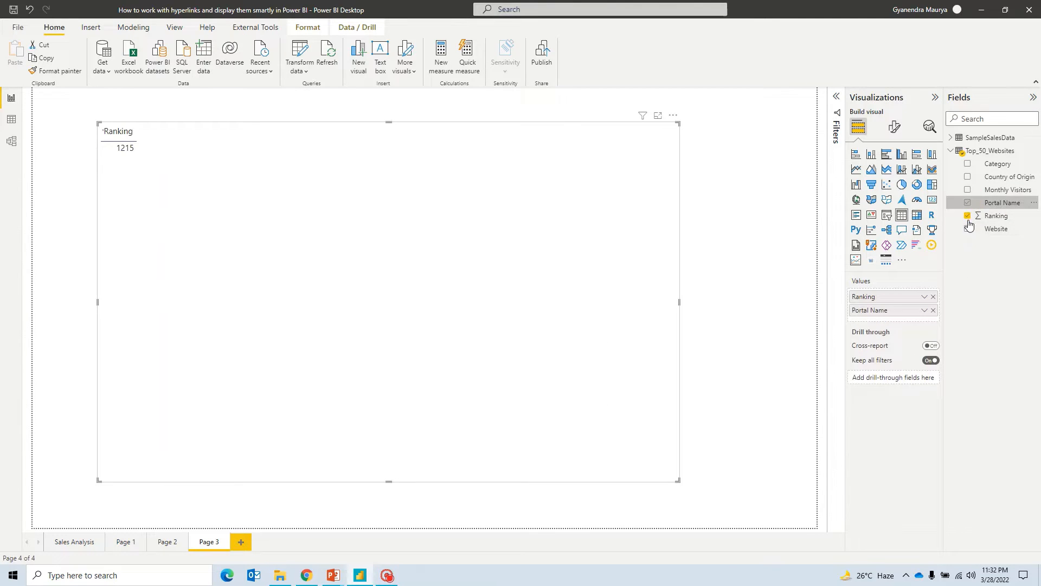
left_click(968, 229)
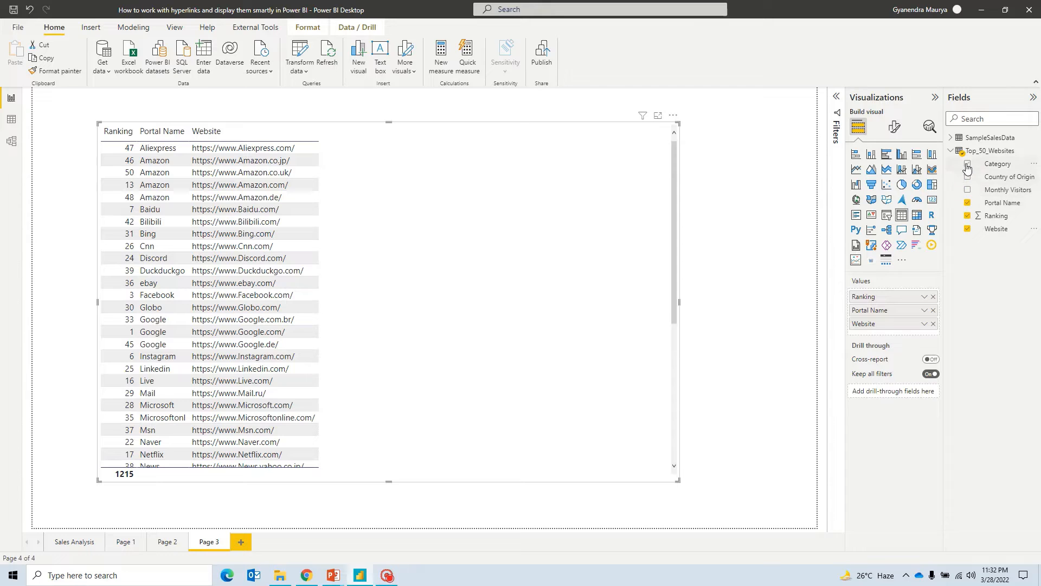
left_click(968, 190)
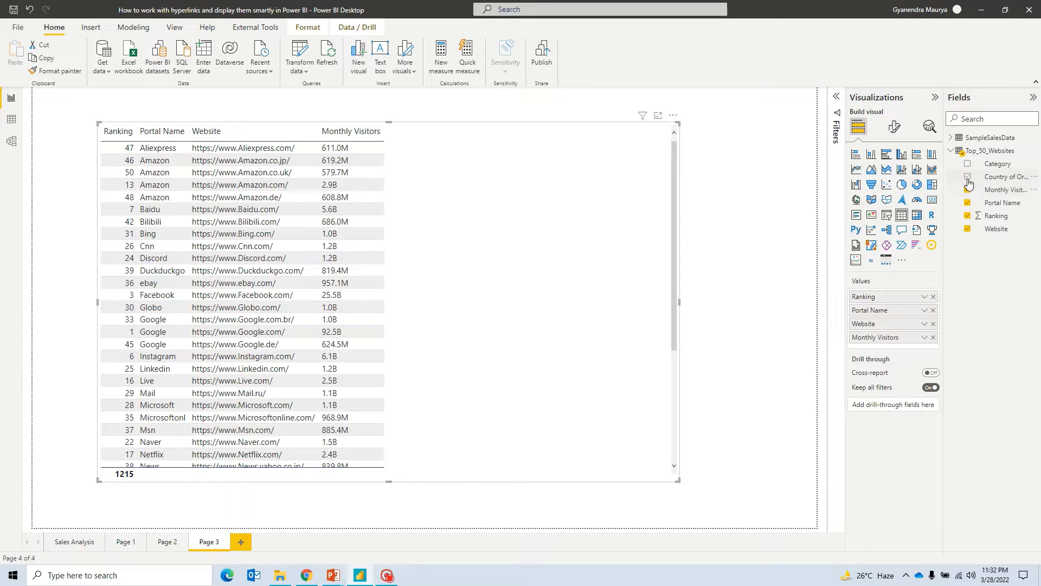
left_click(968, 176)
left_click(968, 164)
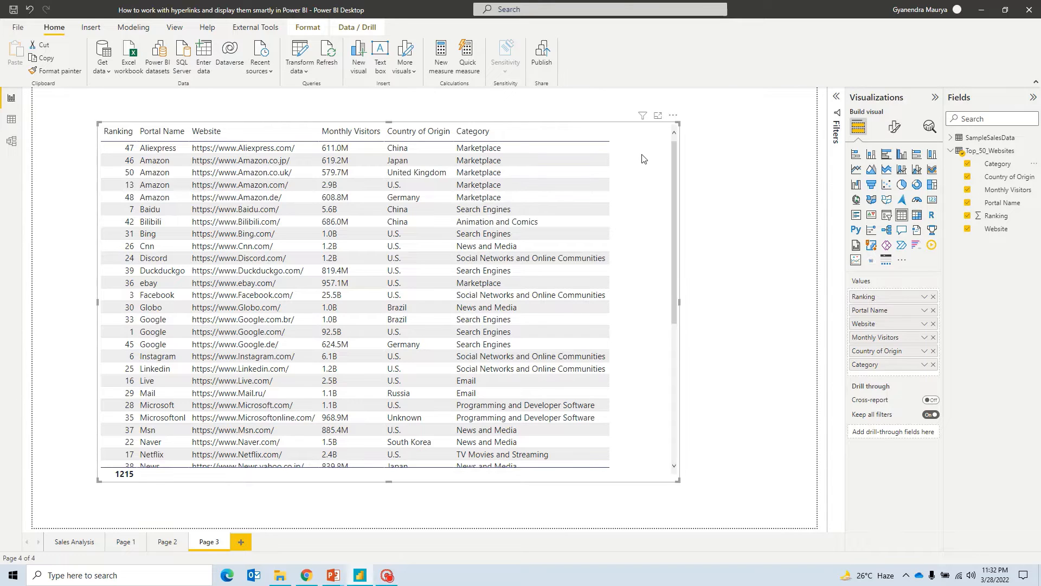
Step: Extend the table visual's height slightly and sort its rows by Ranking in ascending order
left_click_drag(388, 481, 389, 496)
left_click(109, 132)
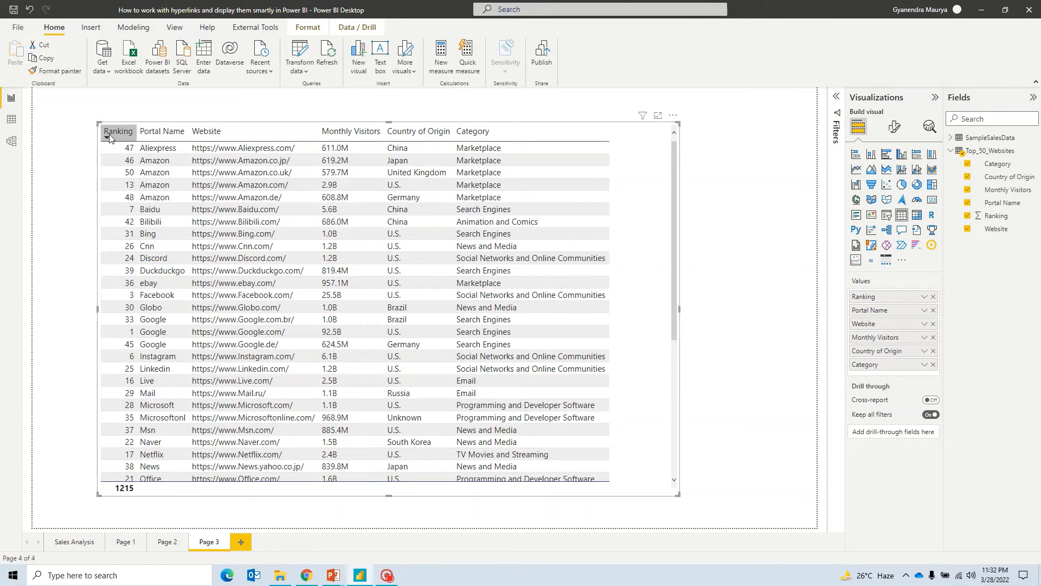
left_click(106, 135)
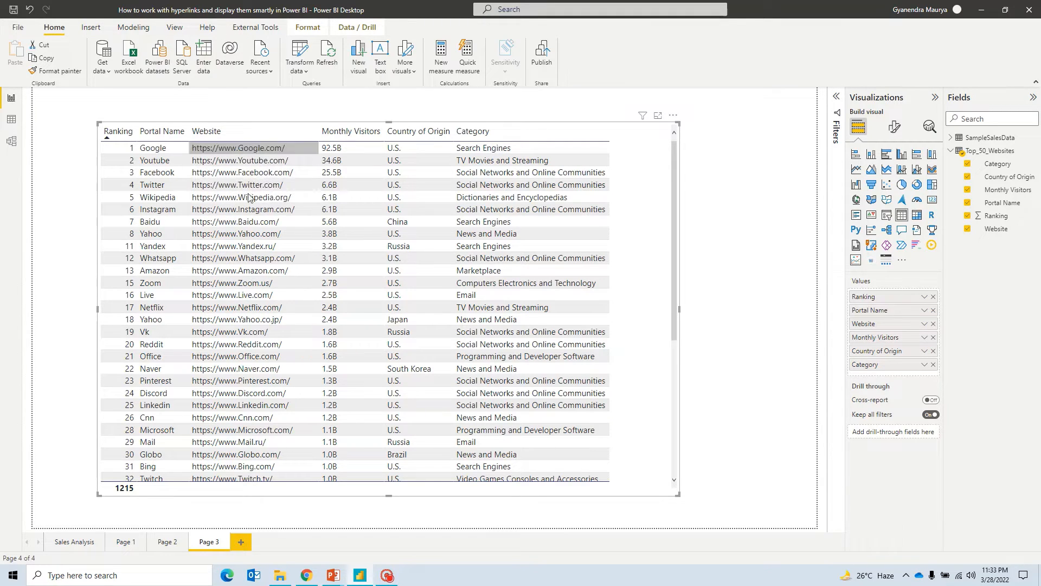
Step: Check whether the Google address works as a link, and set the Website column's data category to Web URL
left_click(237, 148)
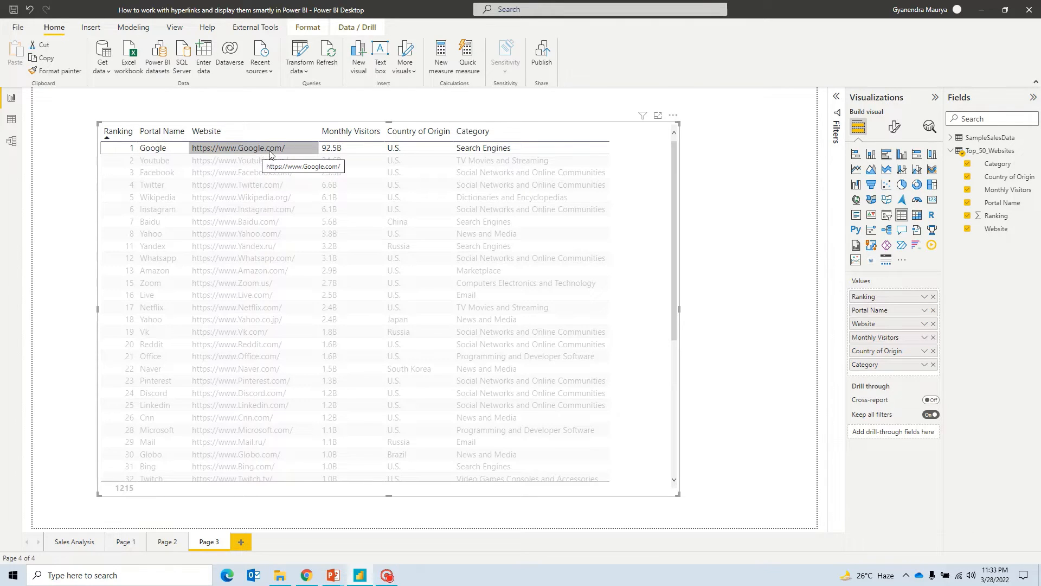
left_click(641, 145)
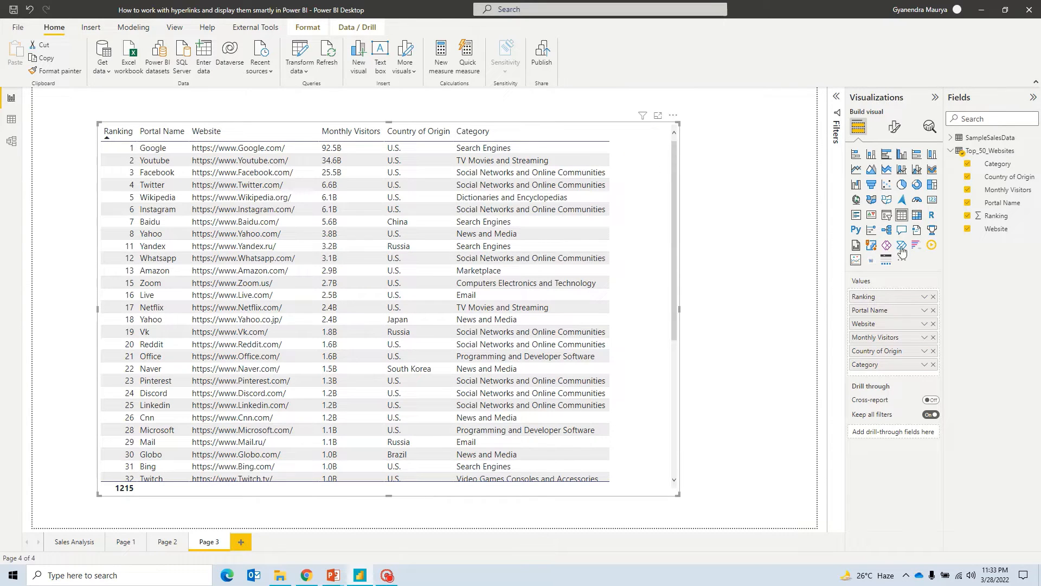
left_click(996, 229)
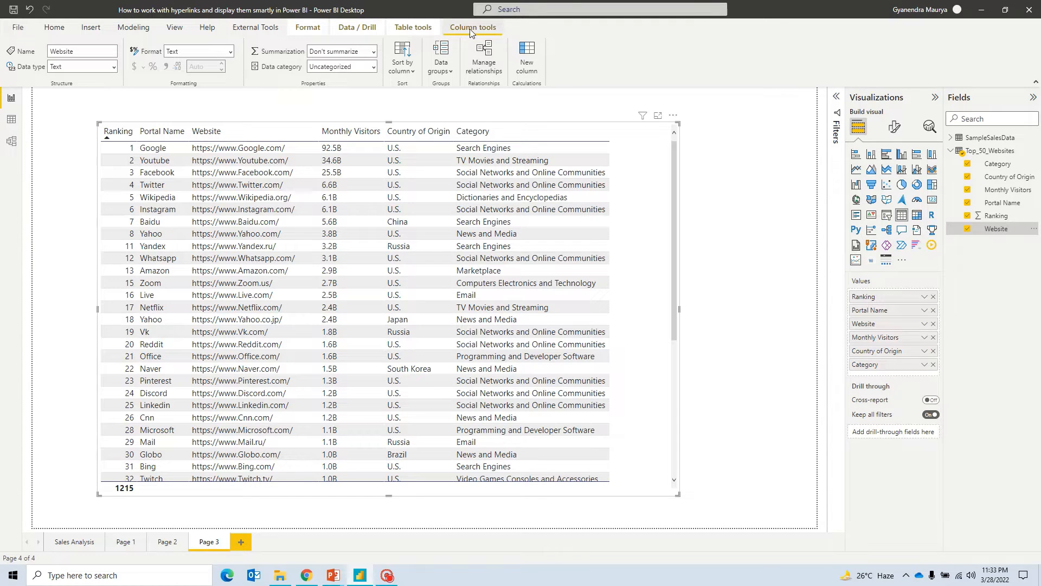
left_click(373, 67)
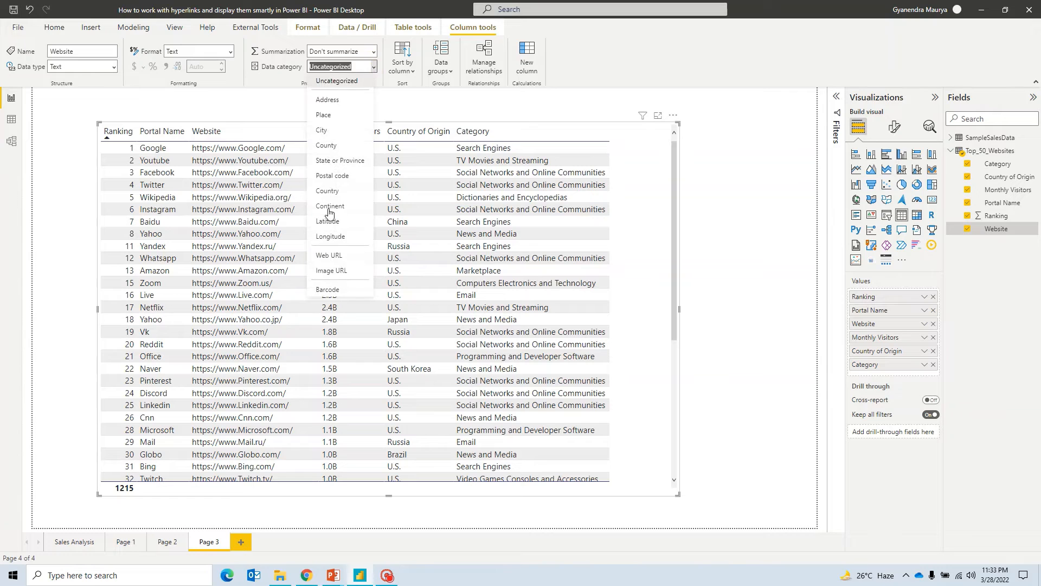
left_click(340, 257)
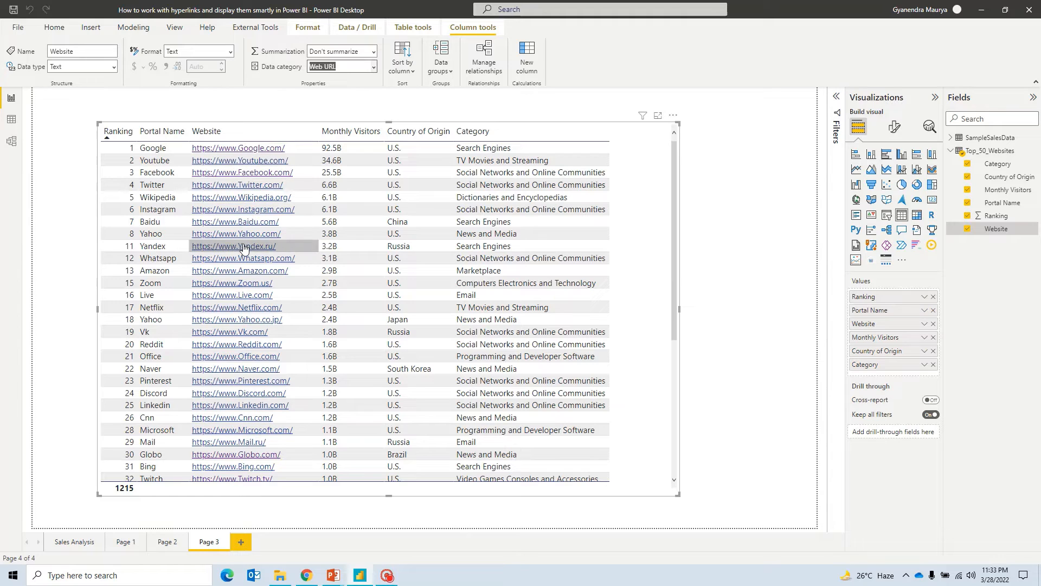
Step: Test the Twitter link in the Website column and close the opened browser window
left_click(231, 185)
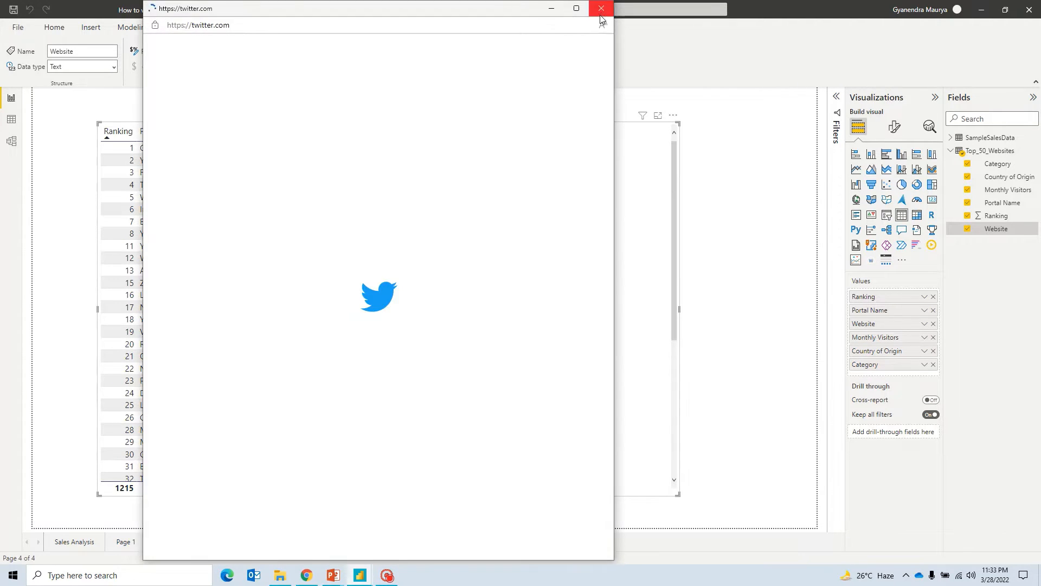
left_click(601, 11)
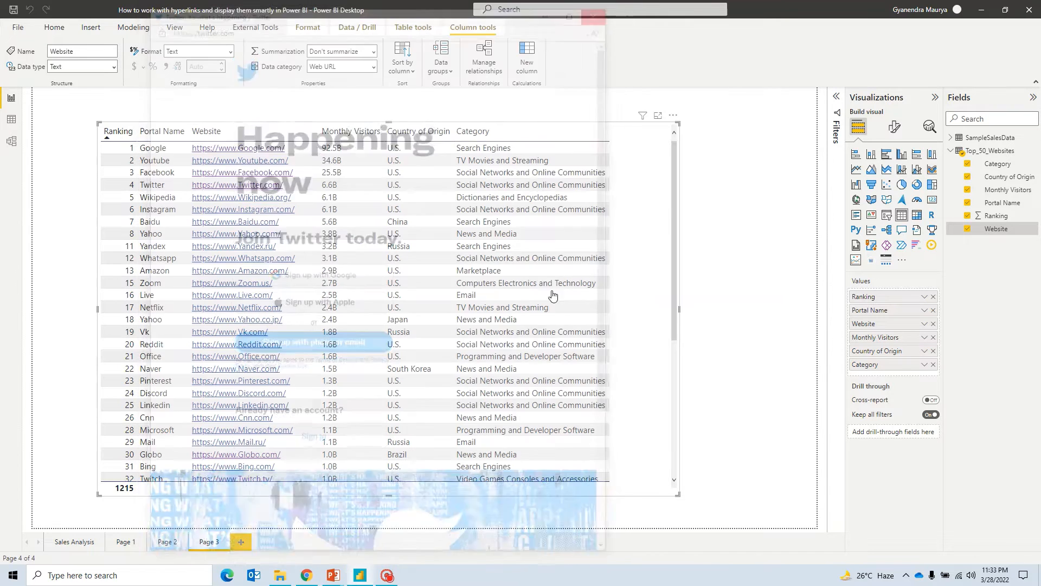
left_click(649, 135)
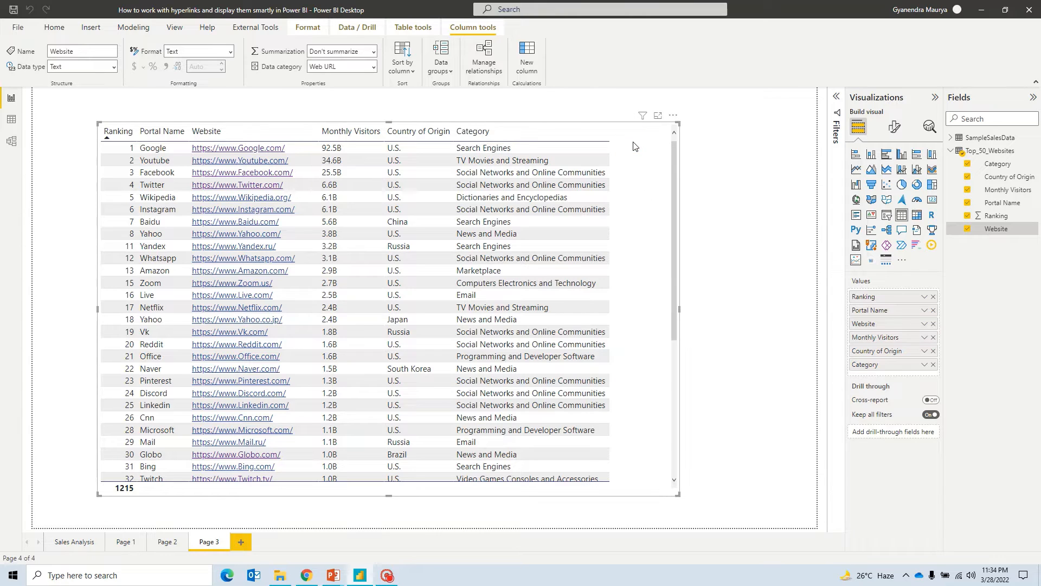
Step: Turn on the Web URL cell element for the table's Portal Name series
left_click(895, 128)
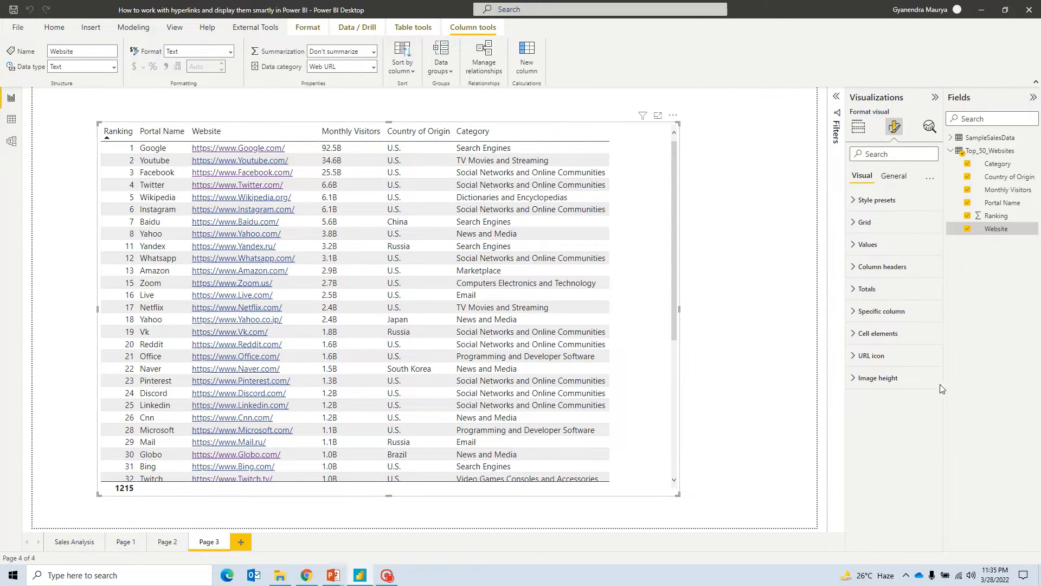
left_click(882, 335)
left_click(928, 384)
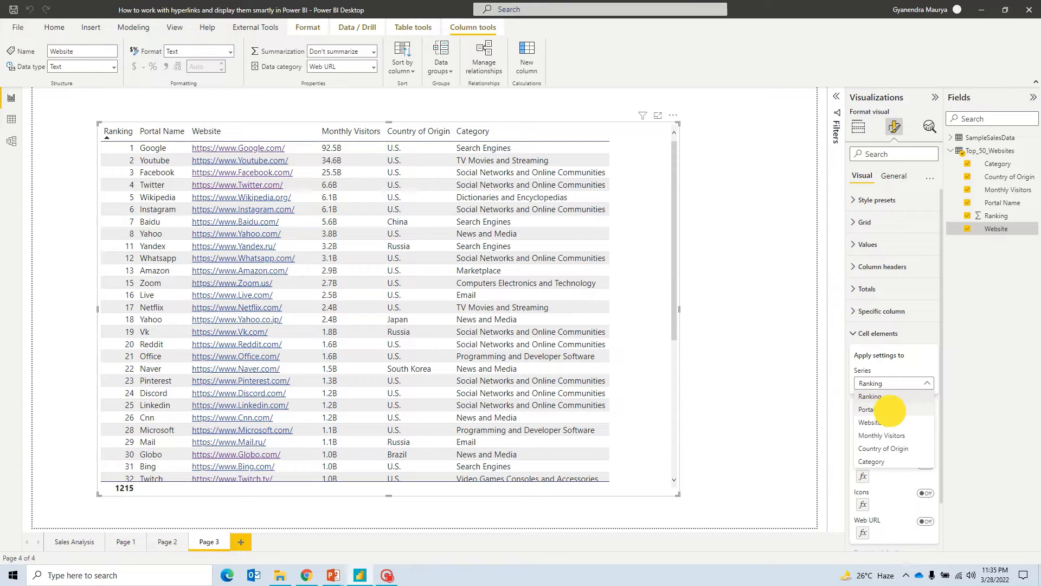
left_click(890, 410)
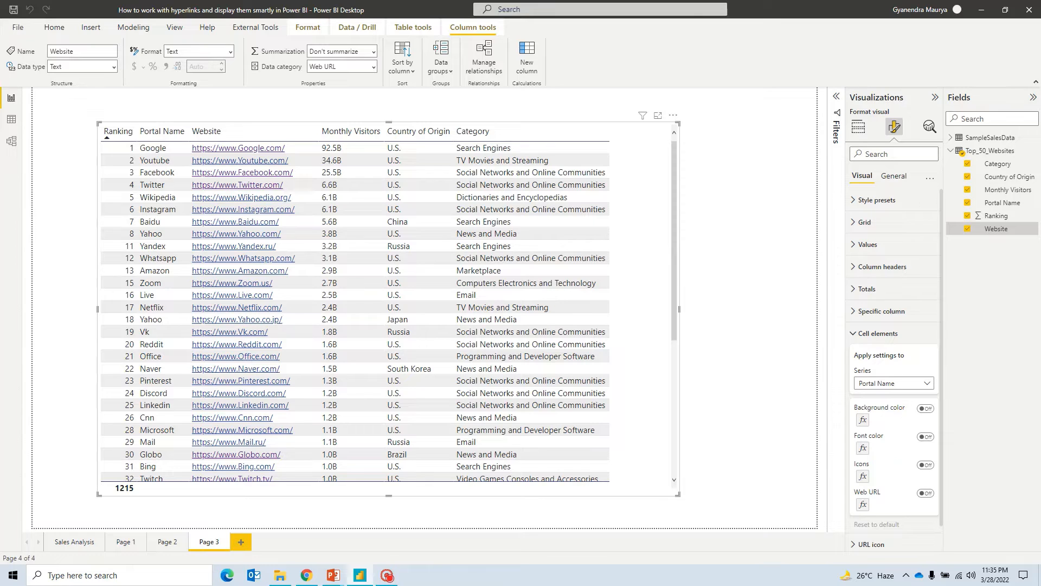
left_click(929, 495)
left_click(929, 498)
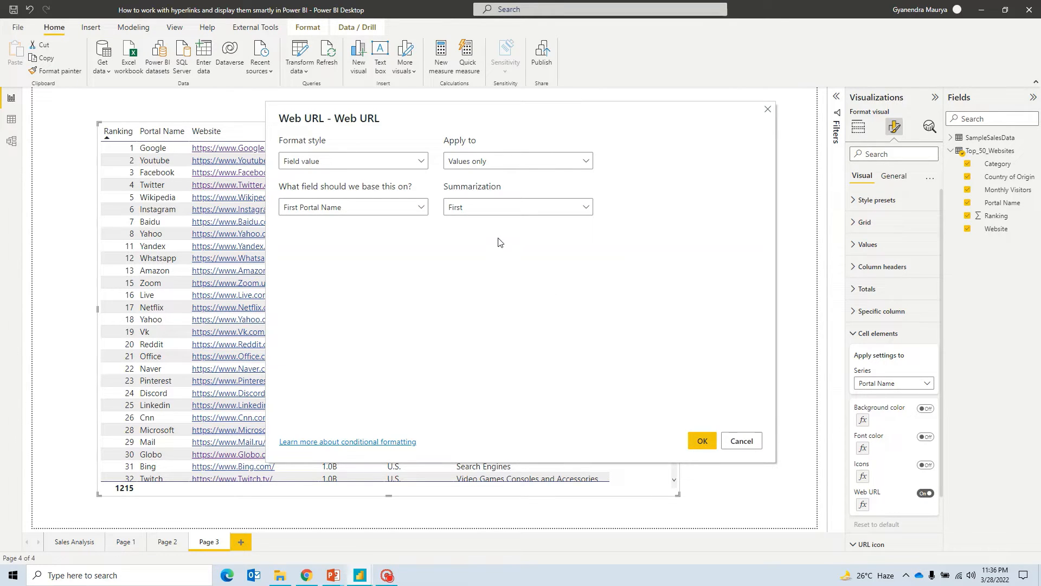
Step: Base the Portal Name Web URL on the Website field of Top_50_Websites with First summarization, and apply it
left_click_drag(438, 127, 410, 135)
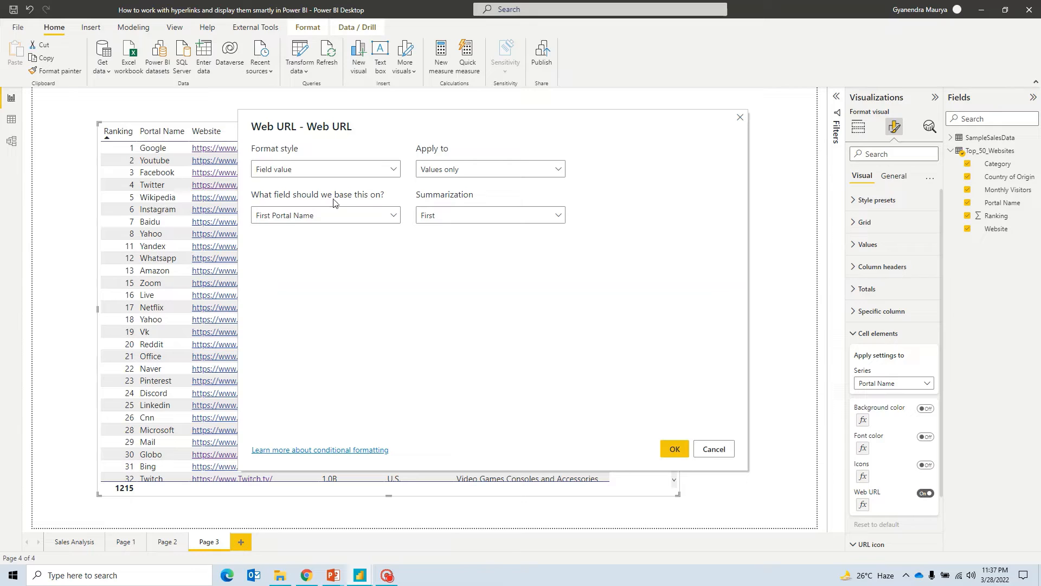
left_click(393, 216)
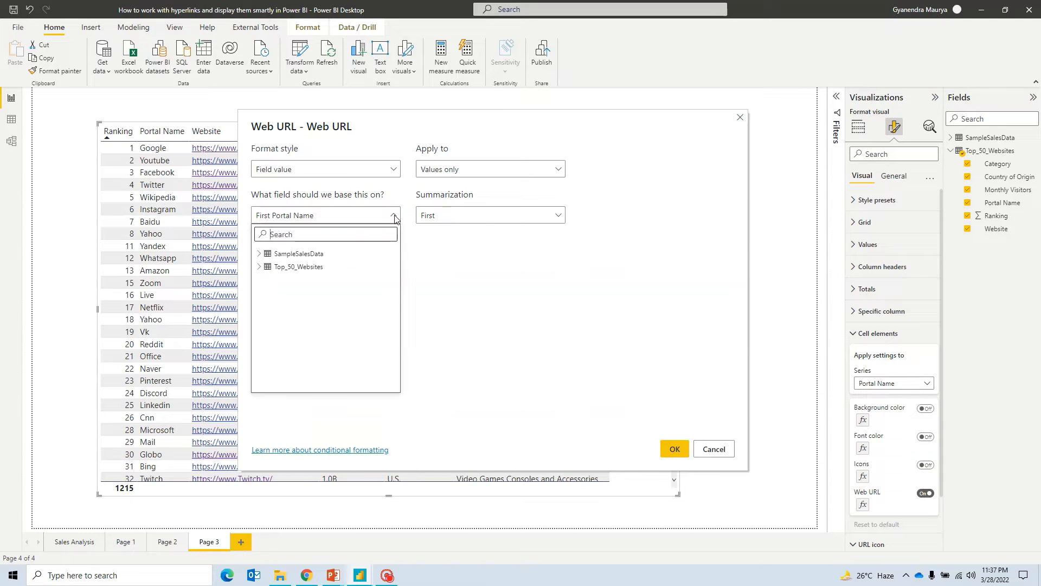
left_click(259, 267)
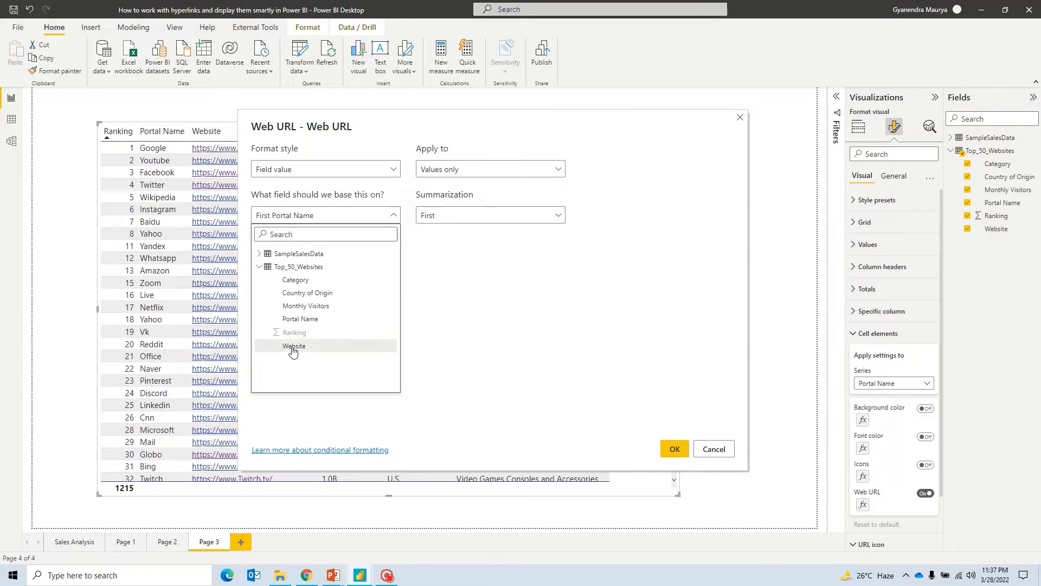
left_click(292, 350)
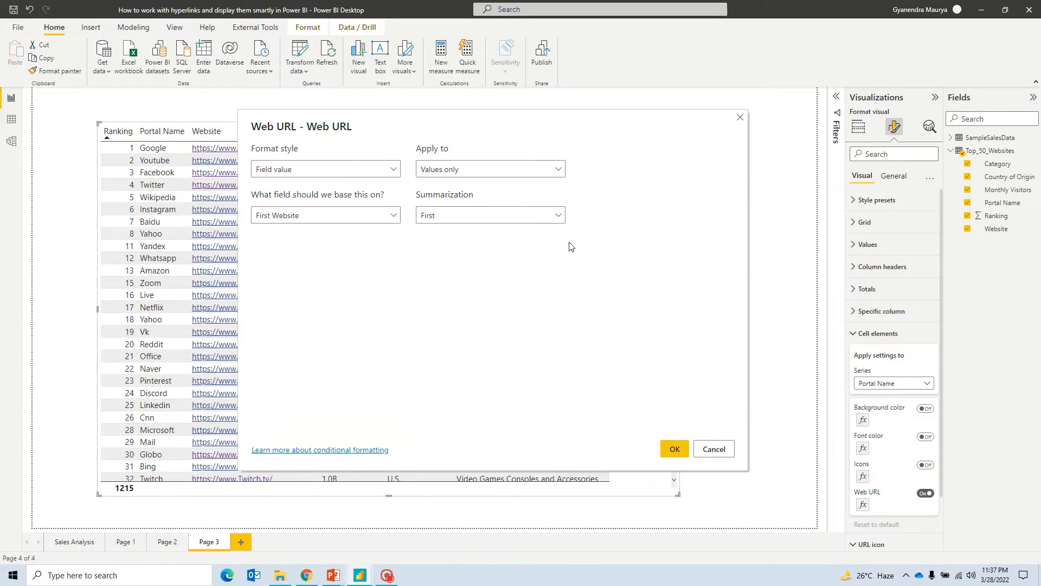
left_click(676, 449)
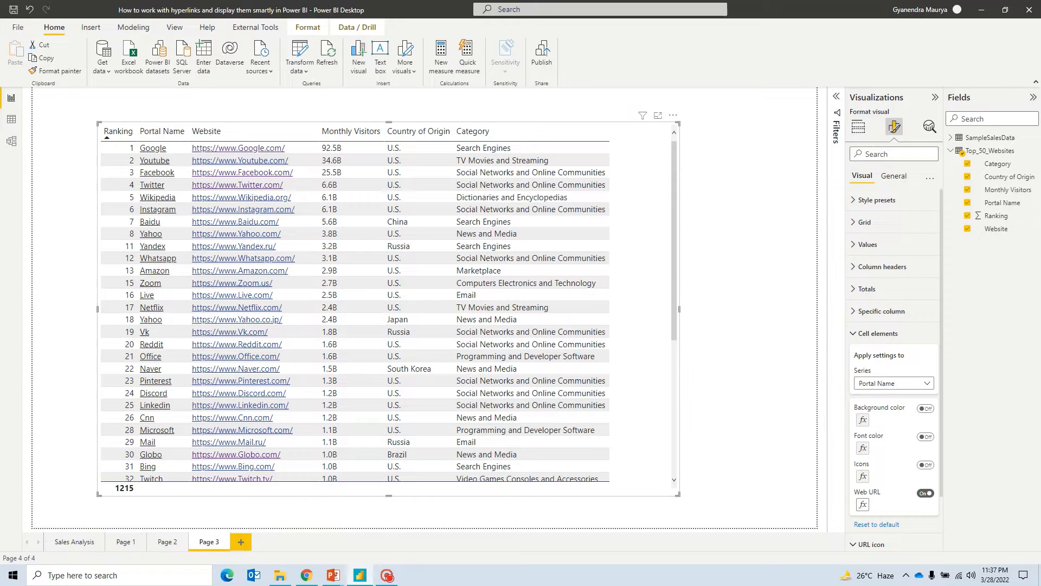
Step: Remove the Website column from the table and test the Facebook link in the Portal Name column
left_click(858, 126)
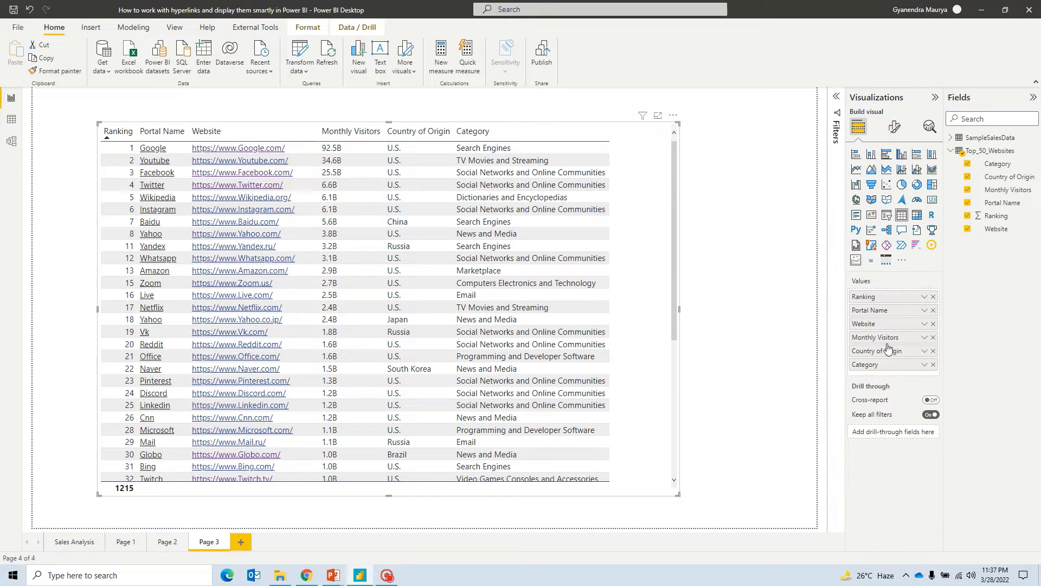
left_click(933, 324)
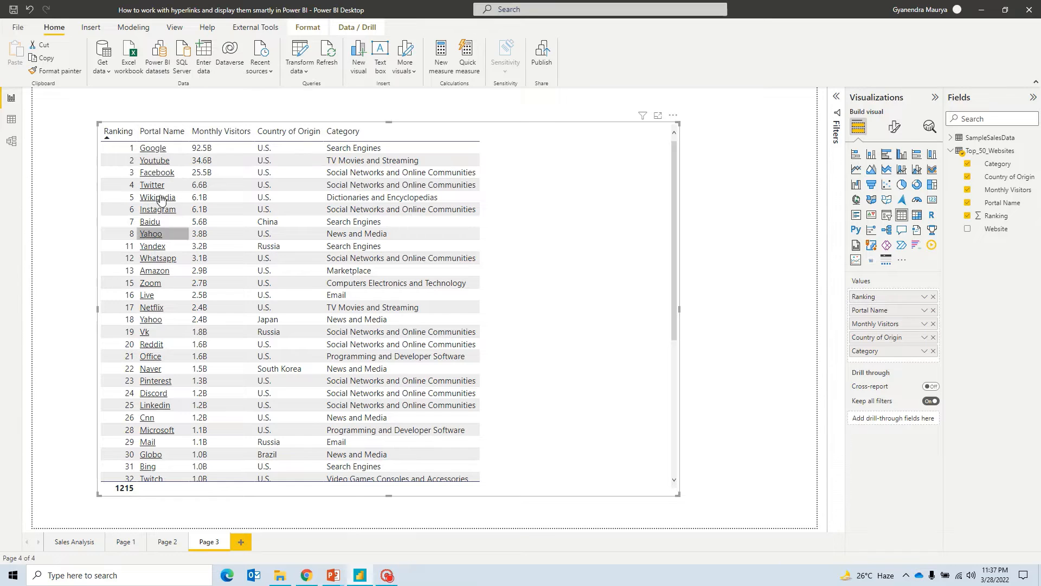
mouse_move(149, 152)
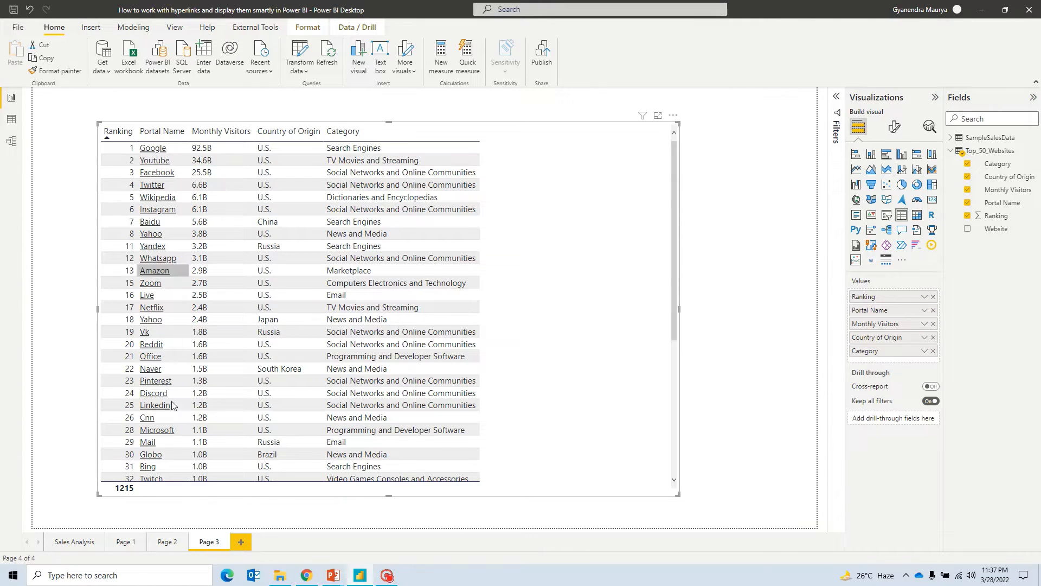
left_click(157, 173)
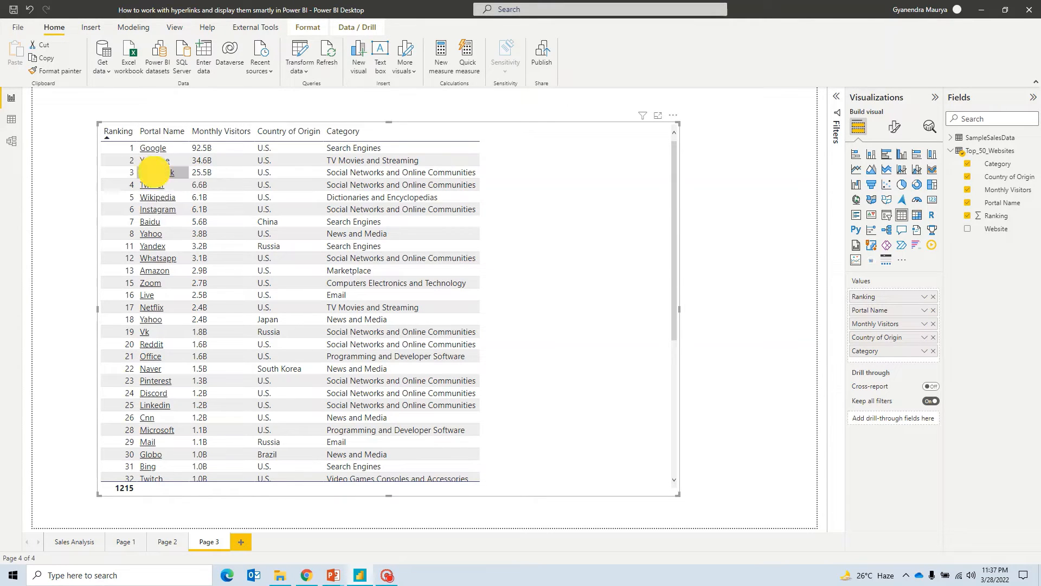
left_click(615, 9)
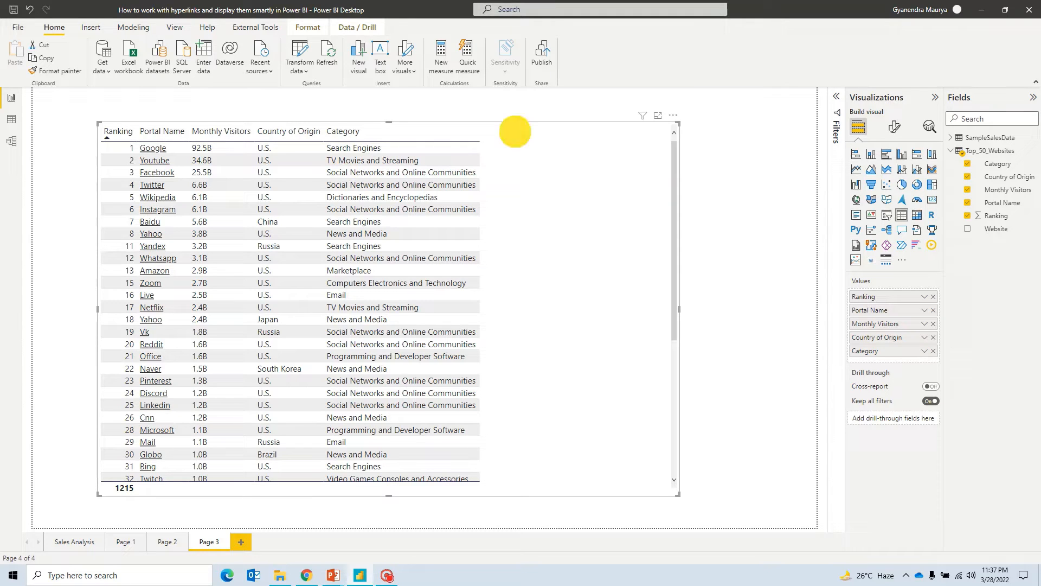
Step: Add the Website field back to the table, turn on its URL icon and widen the Website column slightly
left_click(968, 230)
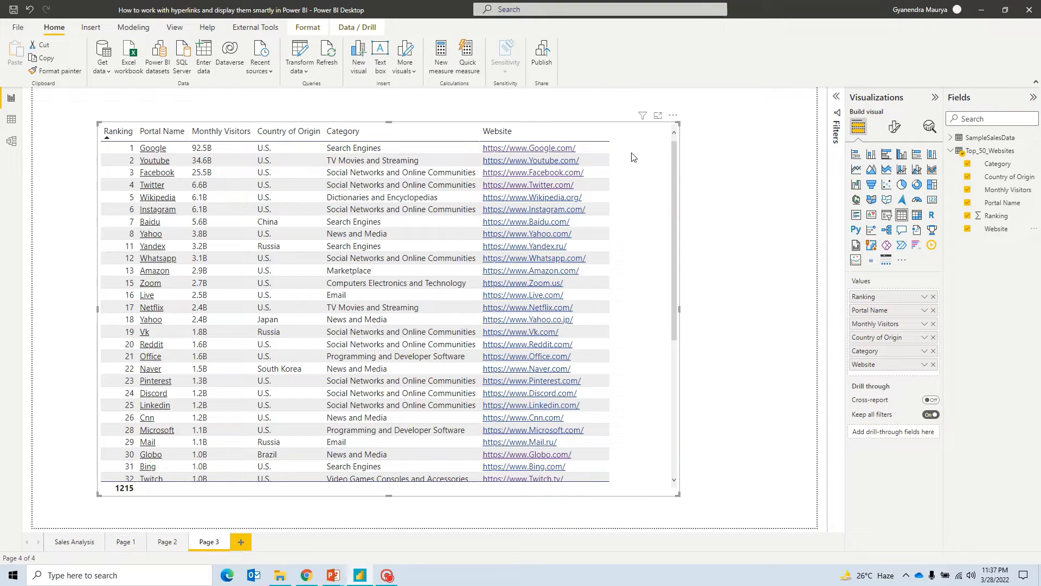
left_click(894, 130)
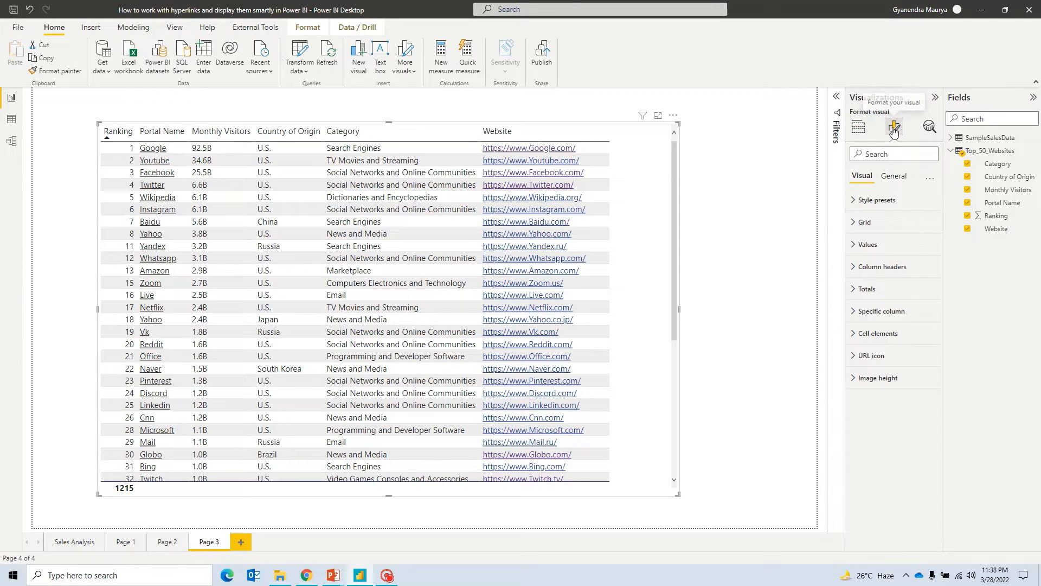
left_click(871, 356)
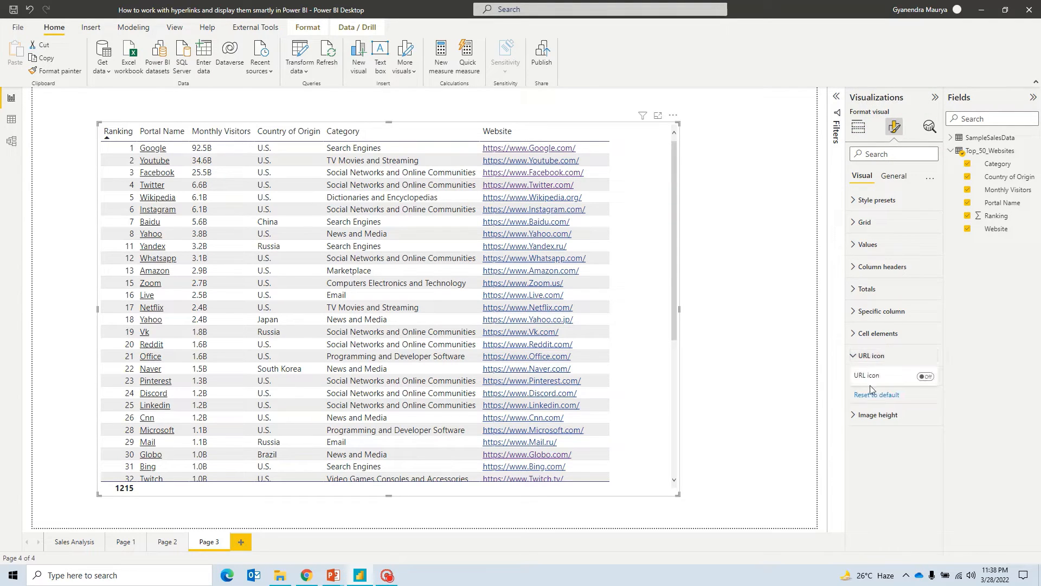
left_click(926, 376)
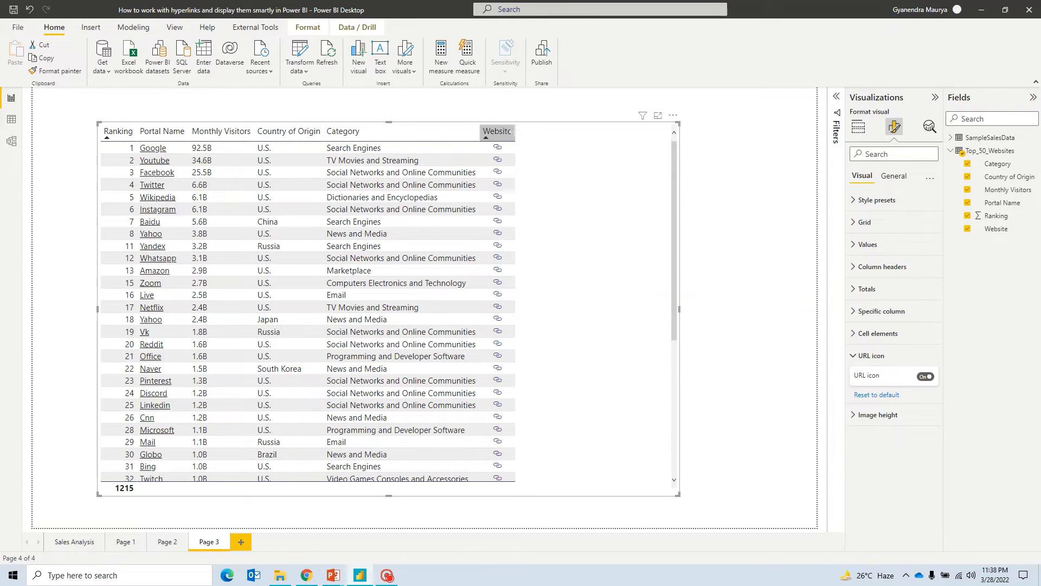
left_click_drag(515, 132, 521, 131)
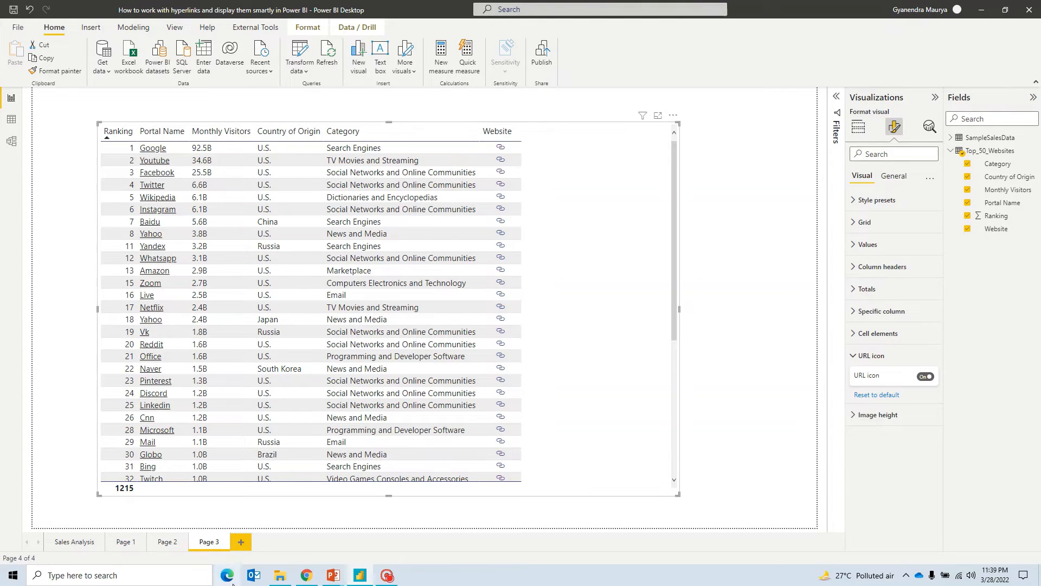
Step: Preview the ClickMe.PNG image stored in Working_Folder, and close the viewer
left_click(280, 575)
double_click(176, 84)
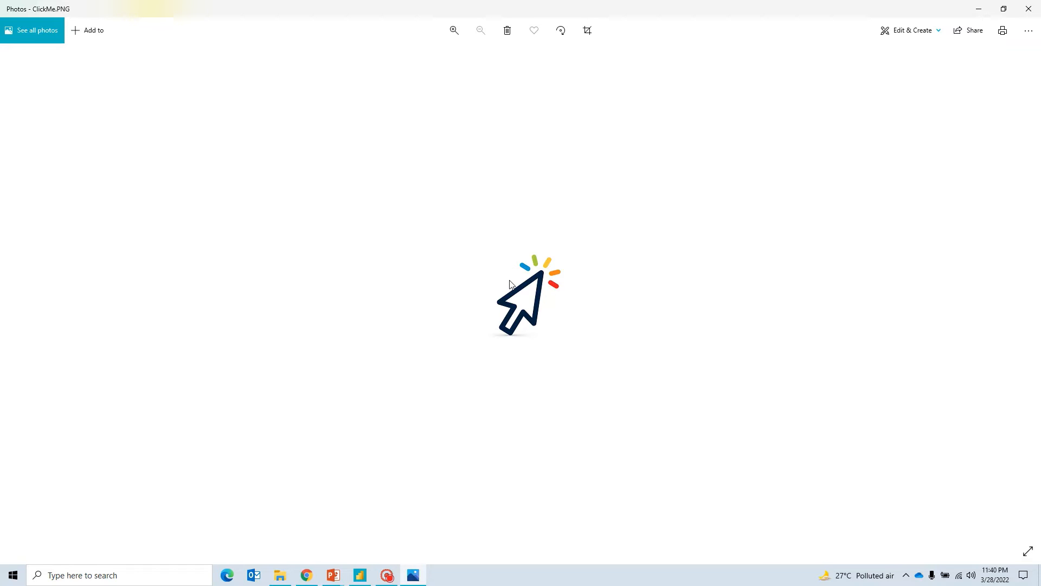
left_click(1030, 11)
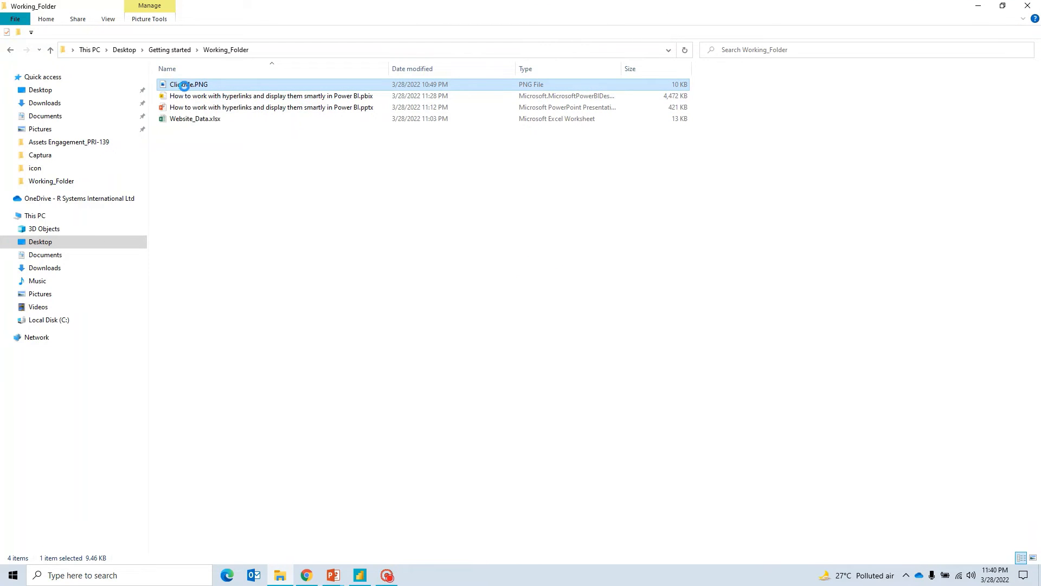
Step: Open ClickMe.PNG in Paint, look at its Resize and Skew options, and close Paint without changing the image
right_click(185, 87)
mouse_move(103, 269)
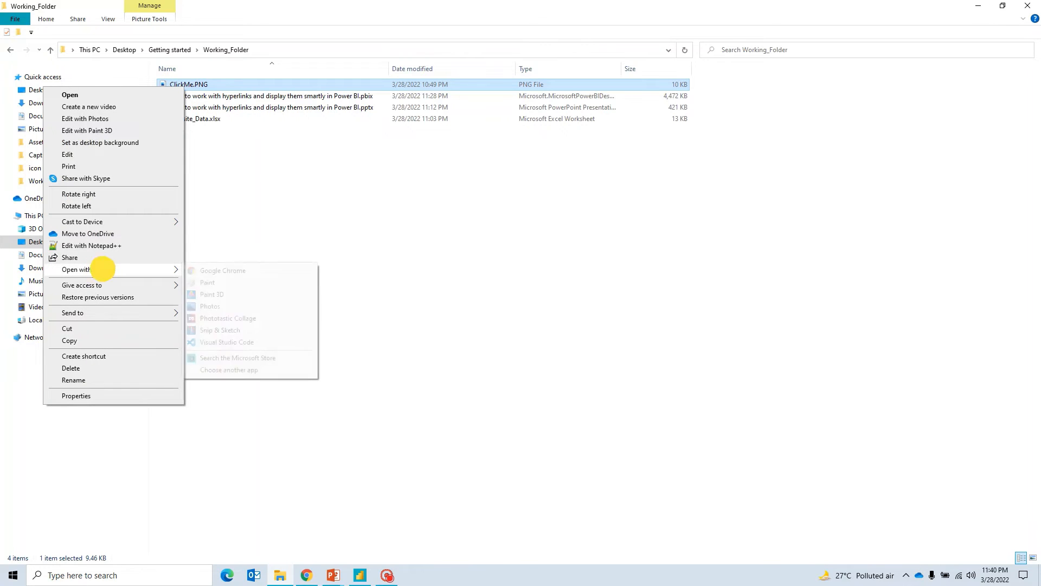
left_click(217, 280)
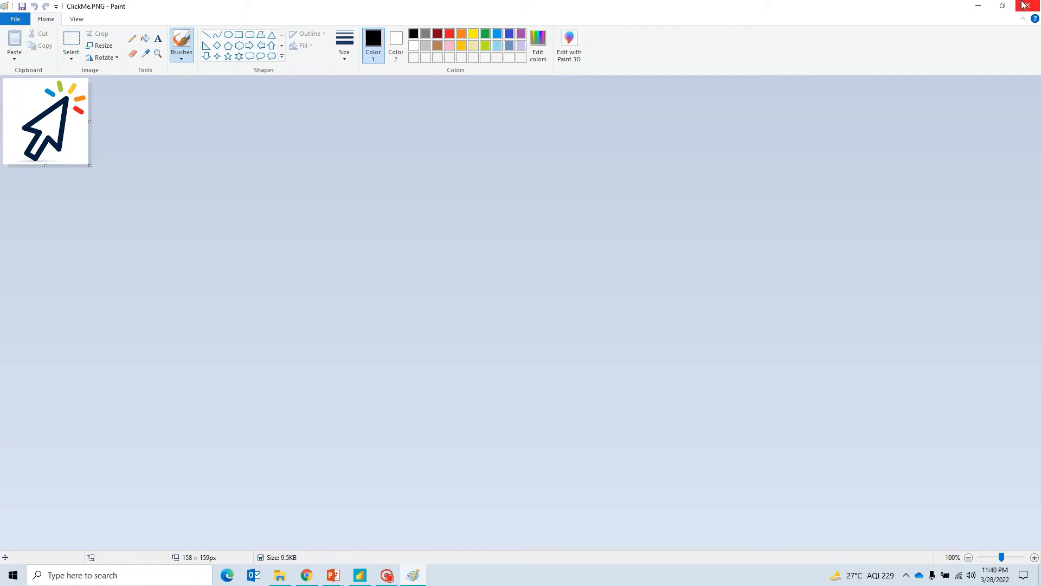
left_click(100, 45)
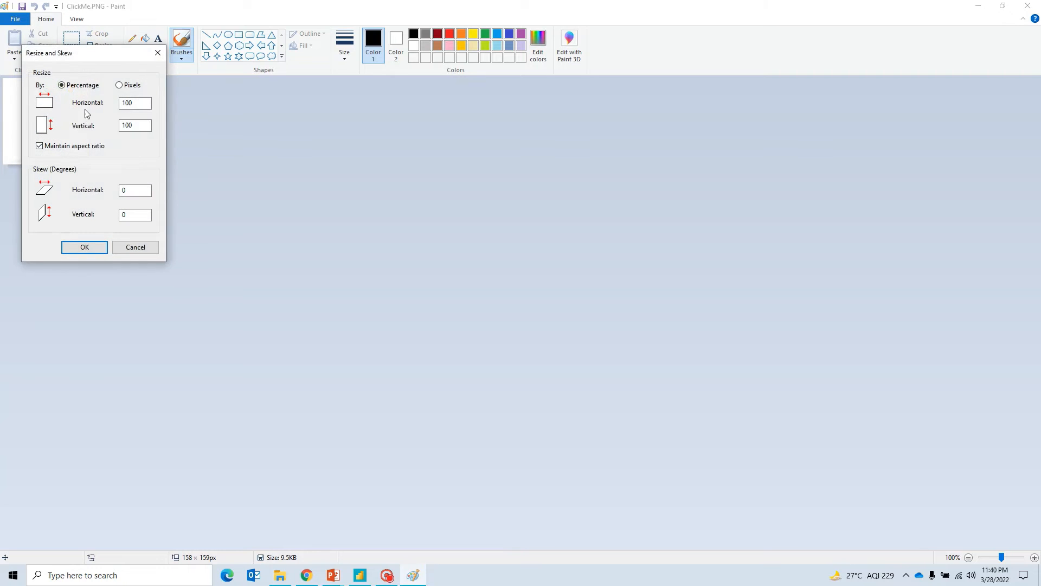
left_click(157, 53)
left_click(1028, 5)
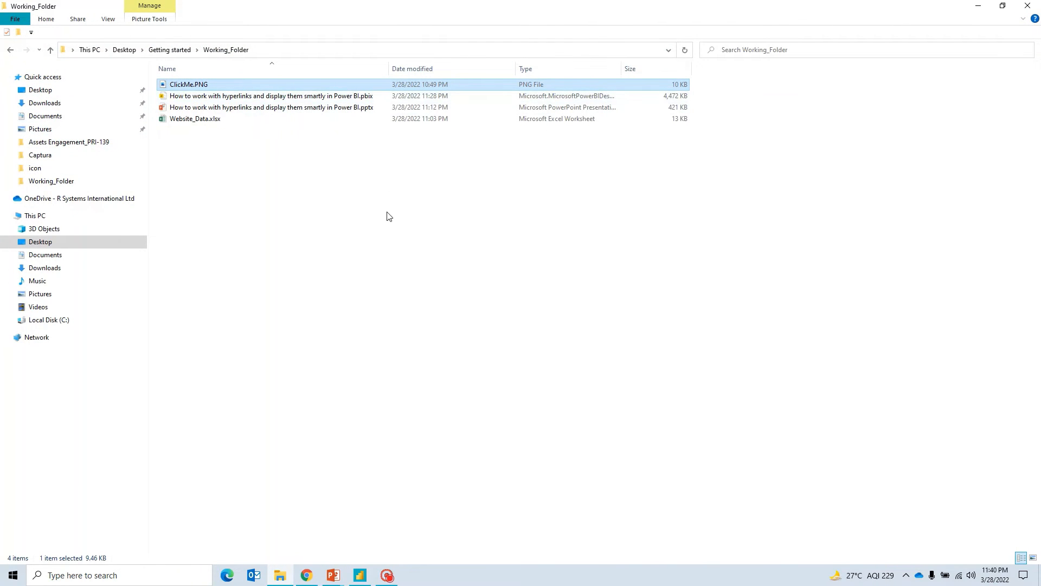
Step: Switch to Chrome and bring up the Base64 Image Encoder page, checking ClickMe.PNG in File Explorer as the image to convert
left_click(307, 574)
left_click(196, 14)
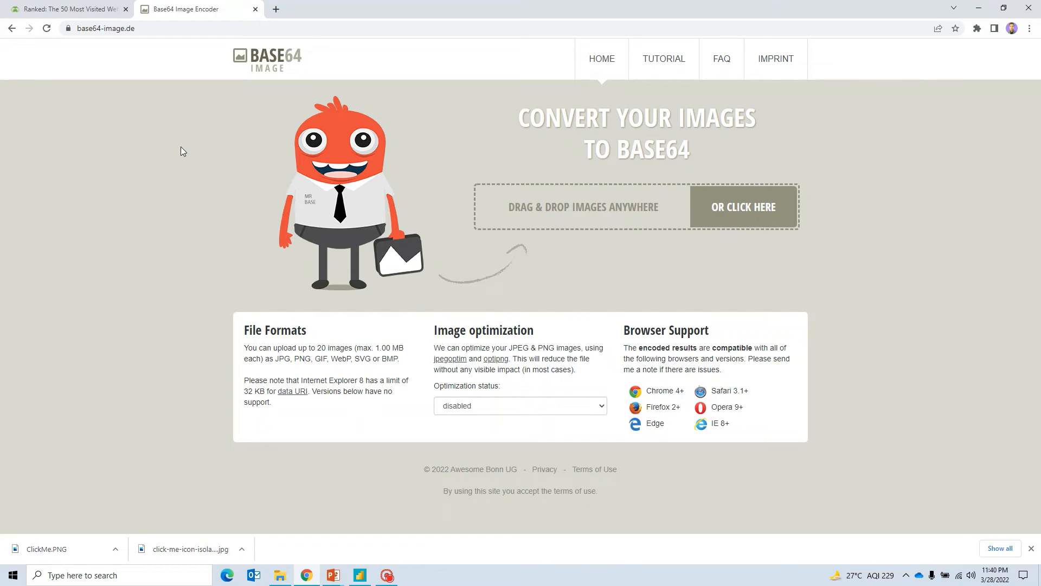
key("alt+Tab")
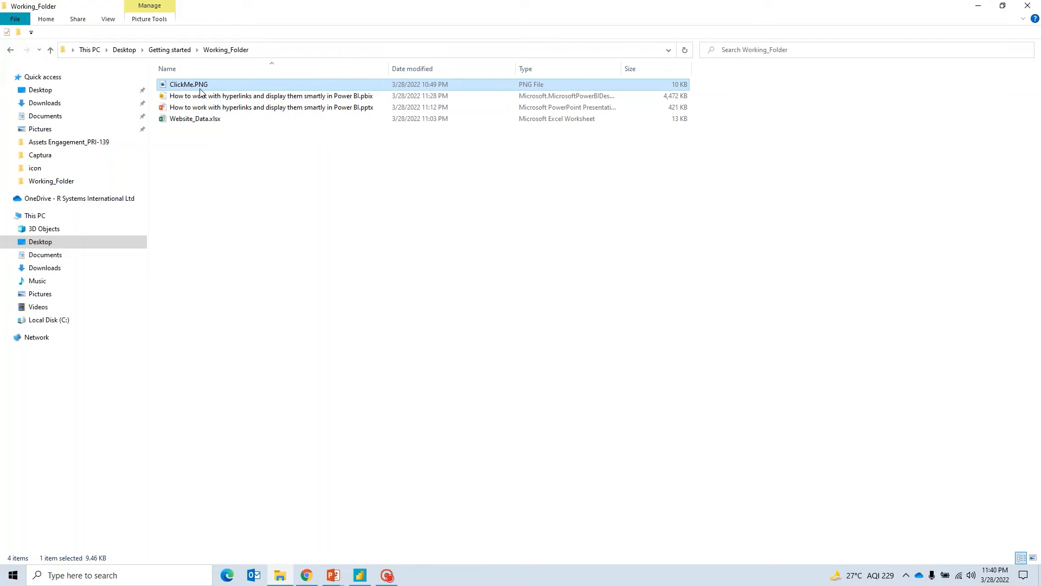
key("alt+Tab")
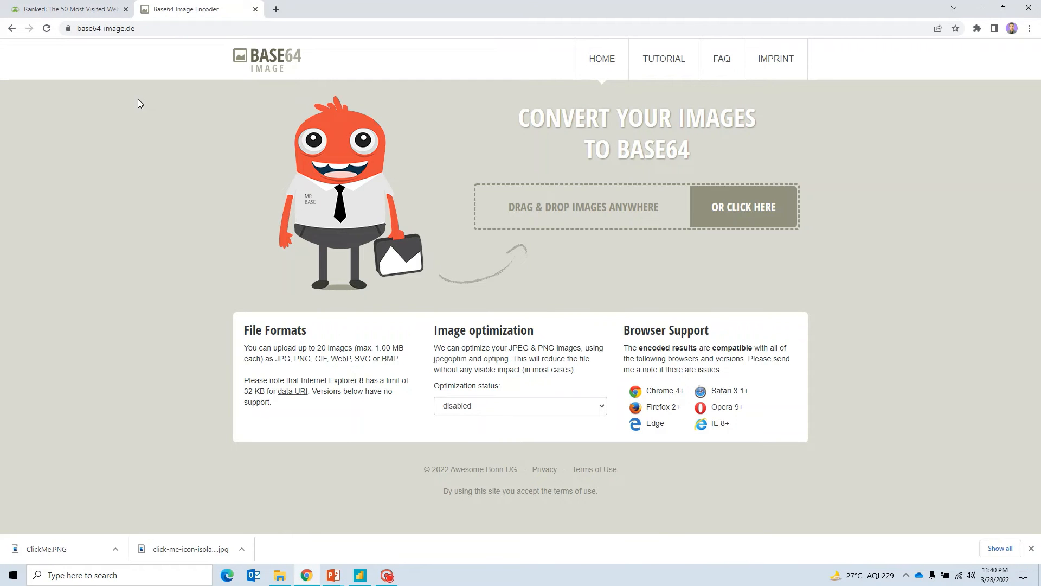
Step: Start an image upload on the Base64 encoder and copy the path of Working_Folder from File Explorer
left_click(756, 204)
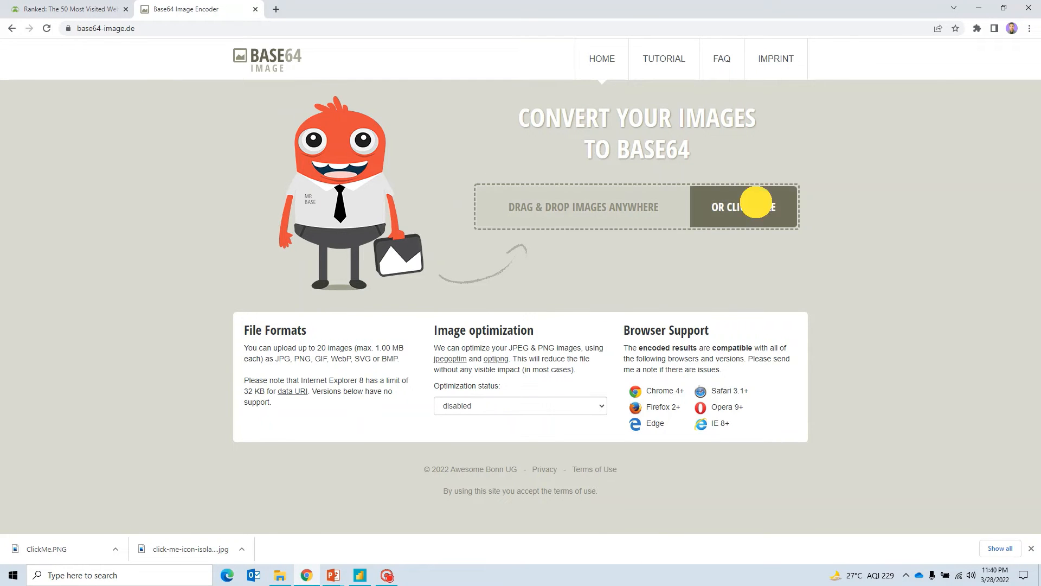
key("alt+Tab")
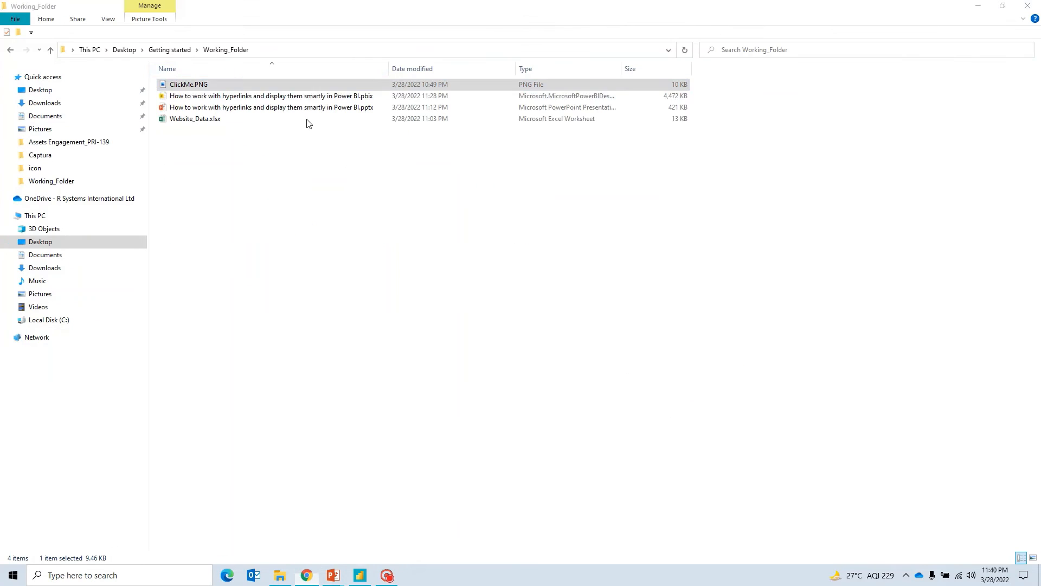
left_click(291, 38)
left_click(291, 49)
key("ctrl+c")
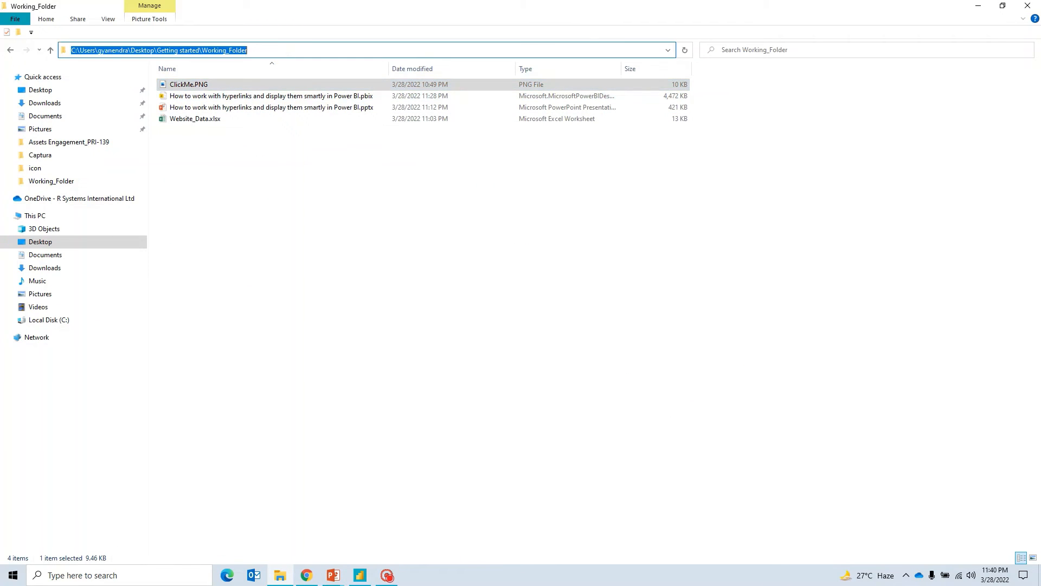
Step: Go to the copied folder path in the upload dialog and upload ClickMe.PNG for Base64 encoding
key("alt+Tab")
left_click(413, 27)
key("ctrl+v")
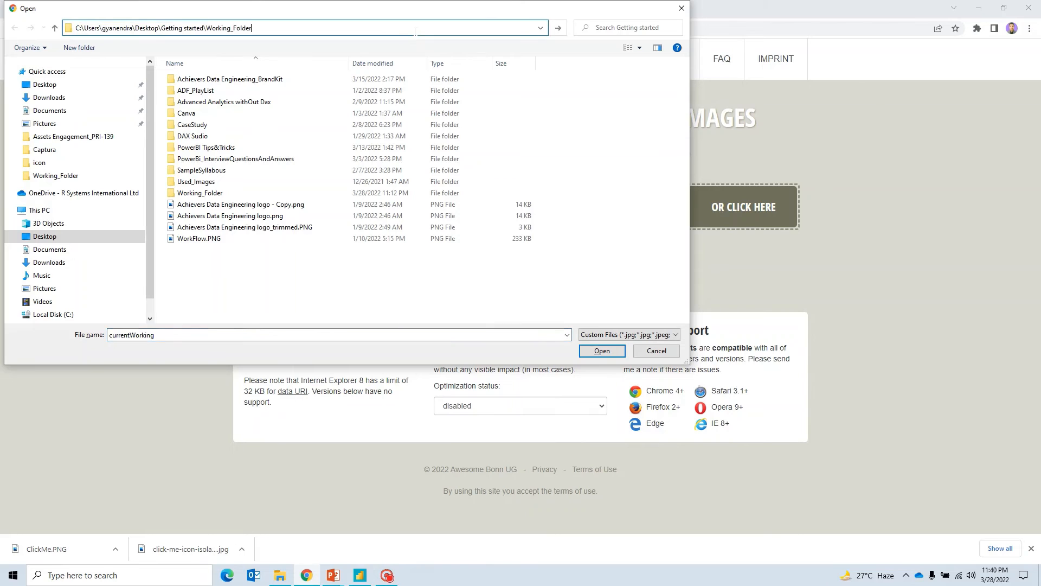
key("Return")
left_click(193, 89)
left_click(599, 351)
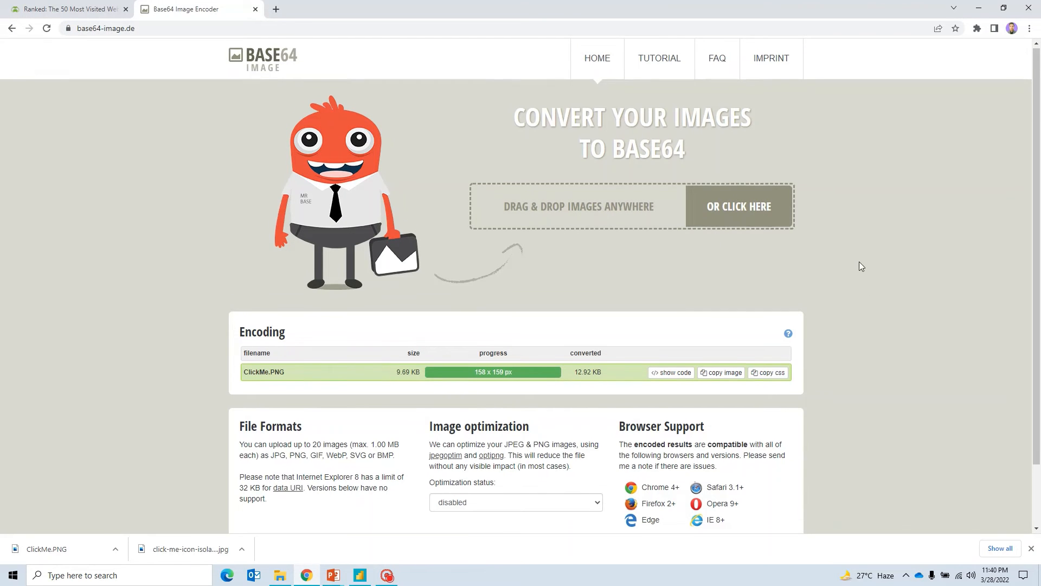
Step: Show the code of the encoded ClickMe.PNG and copy its version for use in <img> elements
scroll(857, 262, "down", 2)
left_click(669, 301)
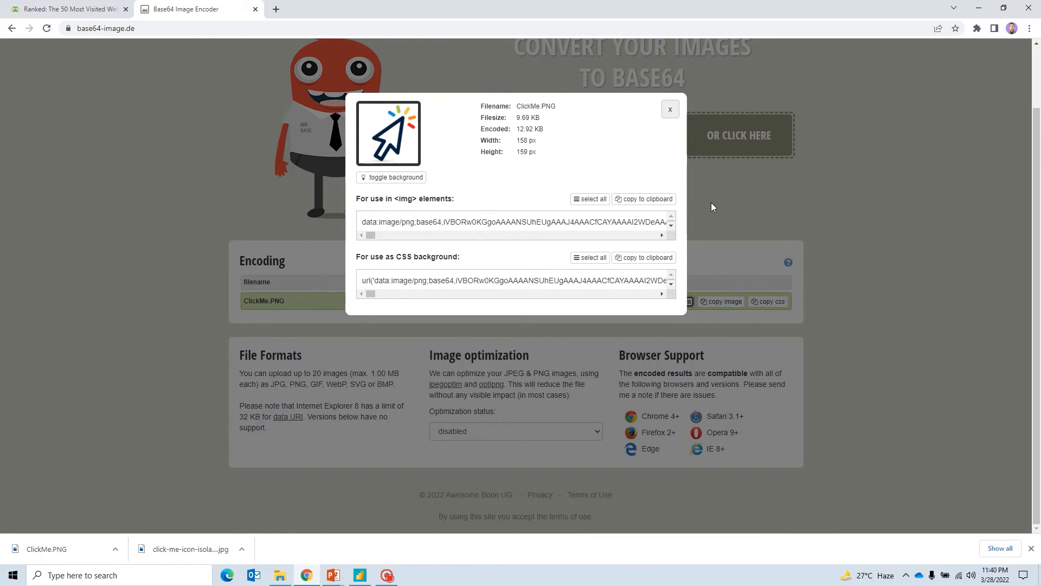
left_click(644, 199)
left_click(670, 110)
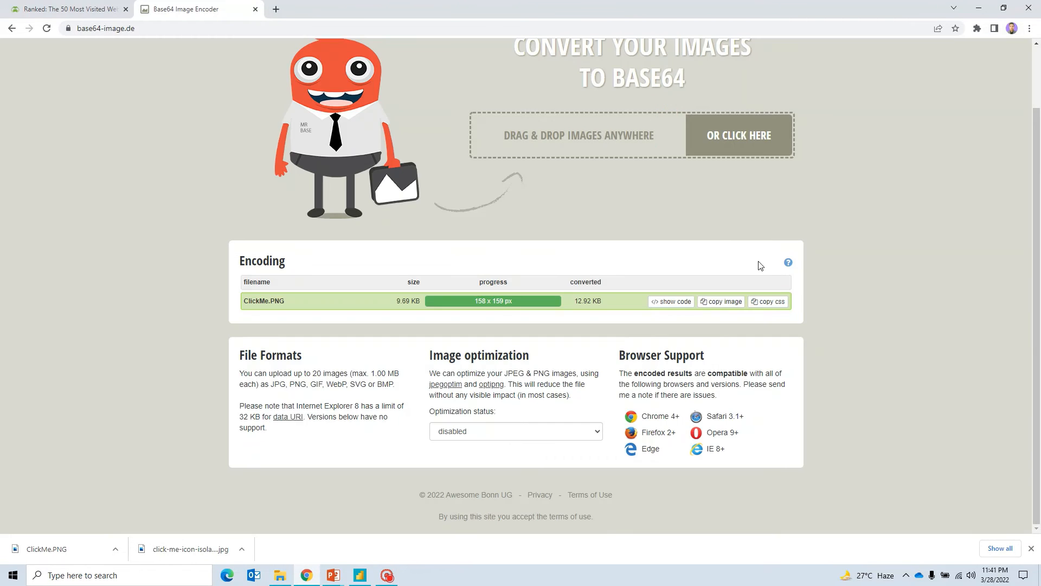
Step: Switch to Power BI Desktop and create a measure named Image that holds the copied Base64 code as quoted text
key("alt+Tab")
left_click(359, 575)
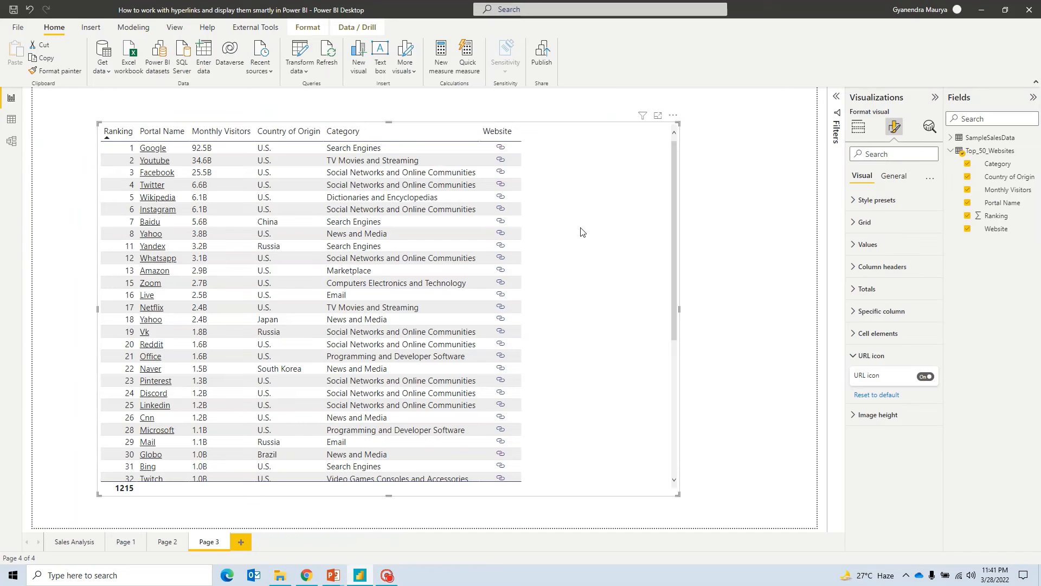
left_click(442, 54)
left_click(100, 95)
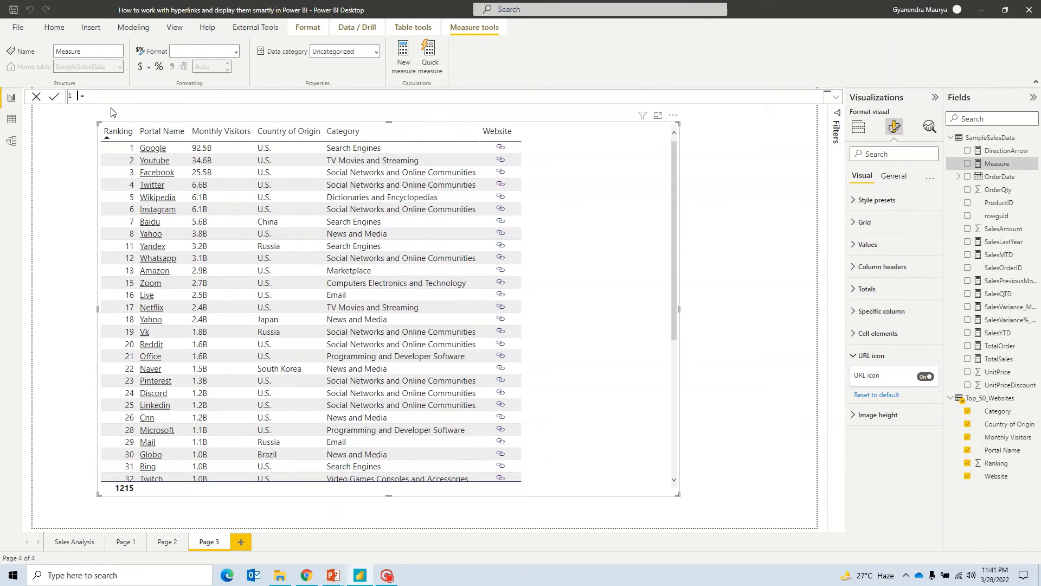
type("Image")
key("ctrl+v")
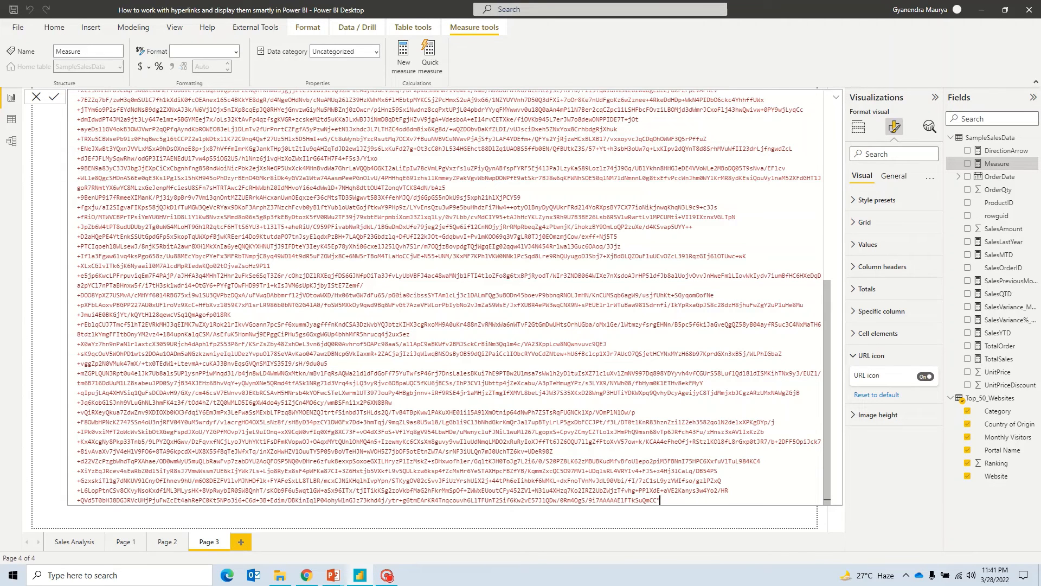
key("Return")
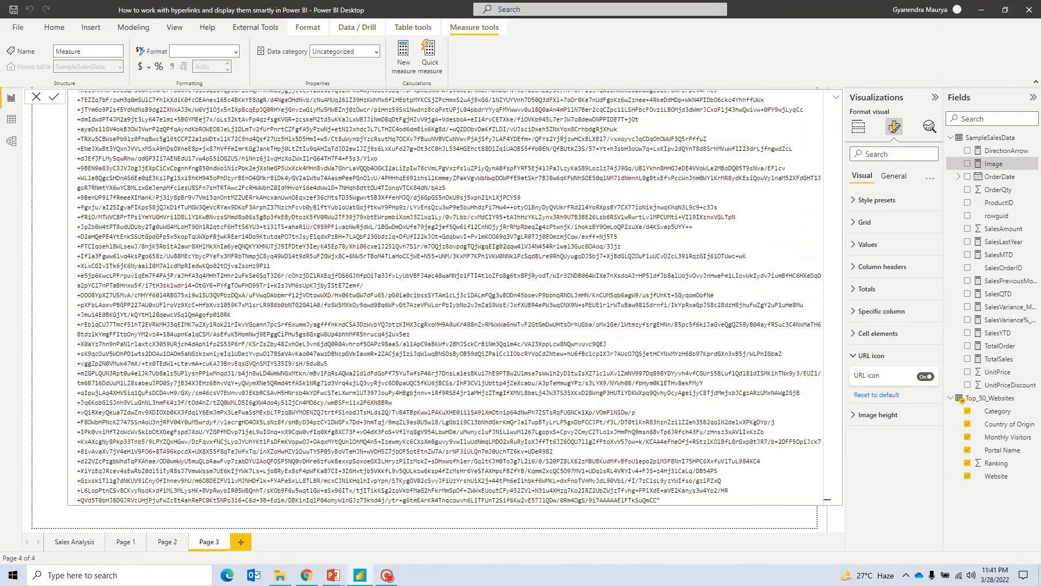
Step: Set the Image measure's data category to Image URL and collapse its expanded formula
left_click(375, 51)
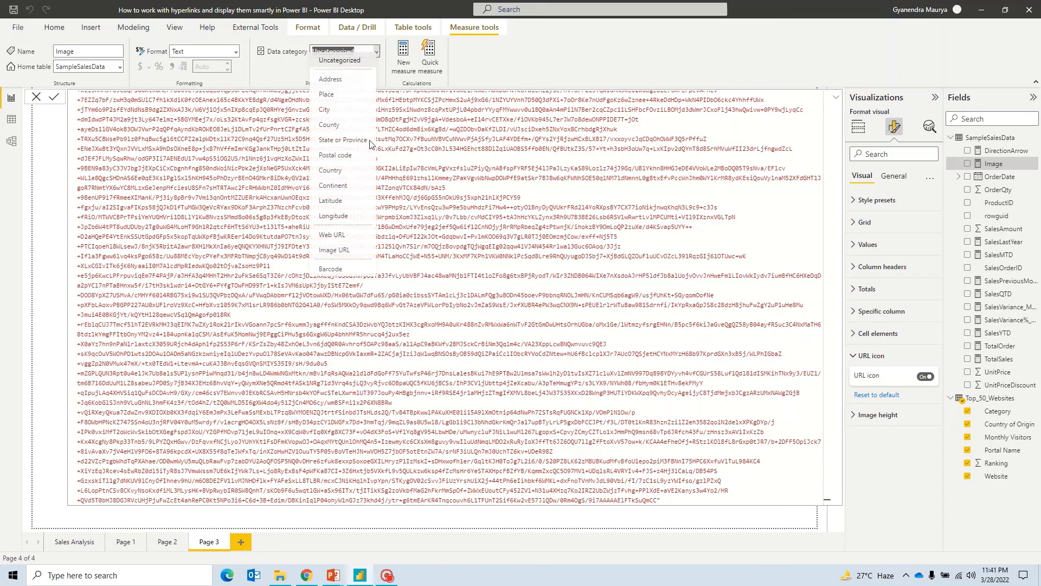
left_click(340, 258)
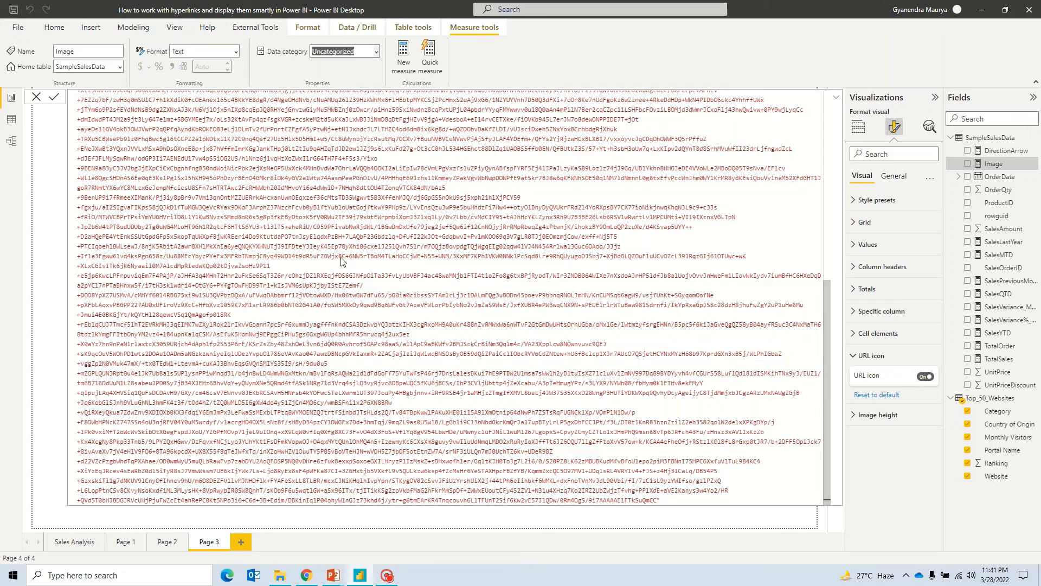
left_click(835, 101)
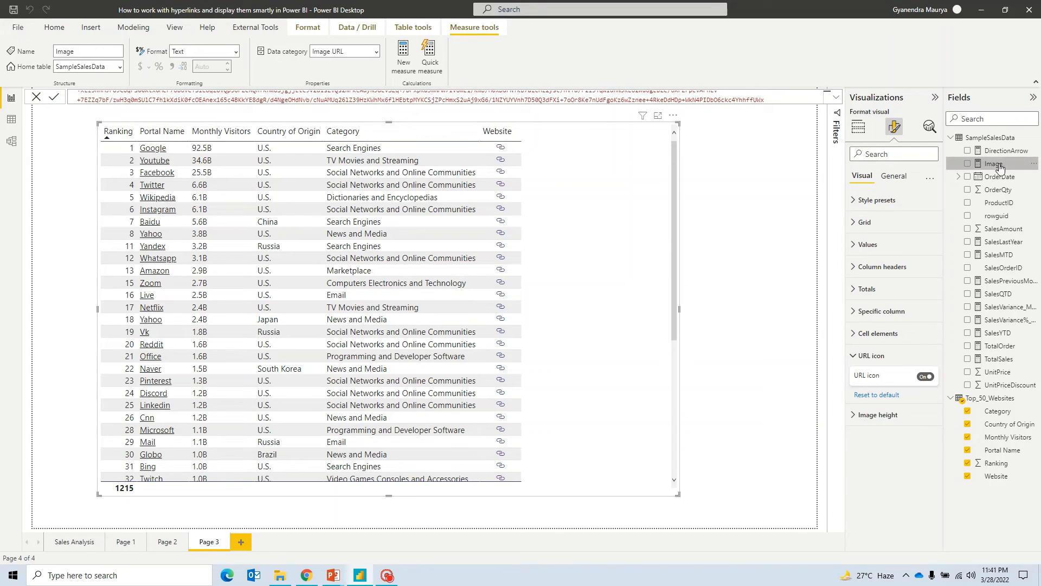
Step: Add the Image measure to the websites table as a new column and check the pictures down its rows
left_click_drag(993, 163, 604, 233)
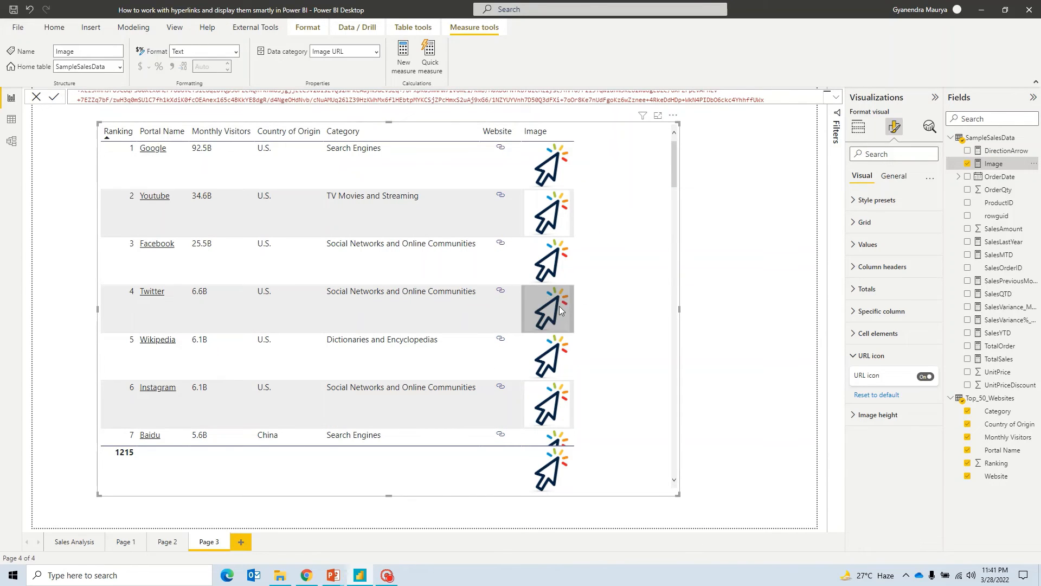
scroll(548, 352, "down", 5)
scroll(558, 350, "down", 5)
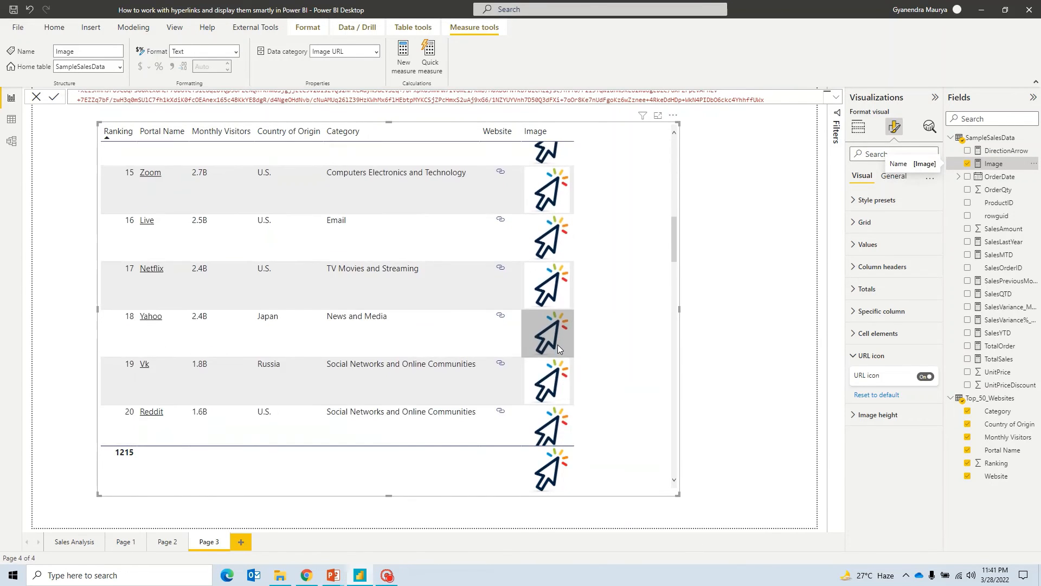
scroll(148, 217, "up", 9)
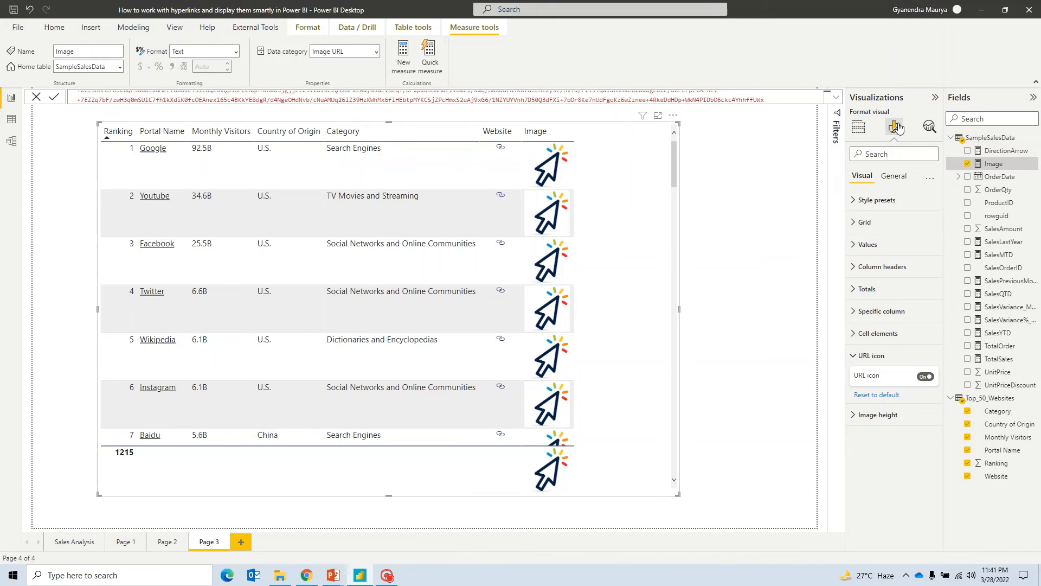
Step: Set the table's image height to 30 px
left_click(856, 419)
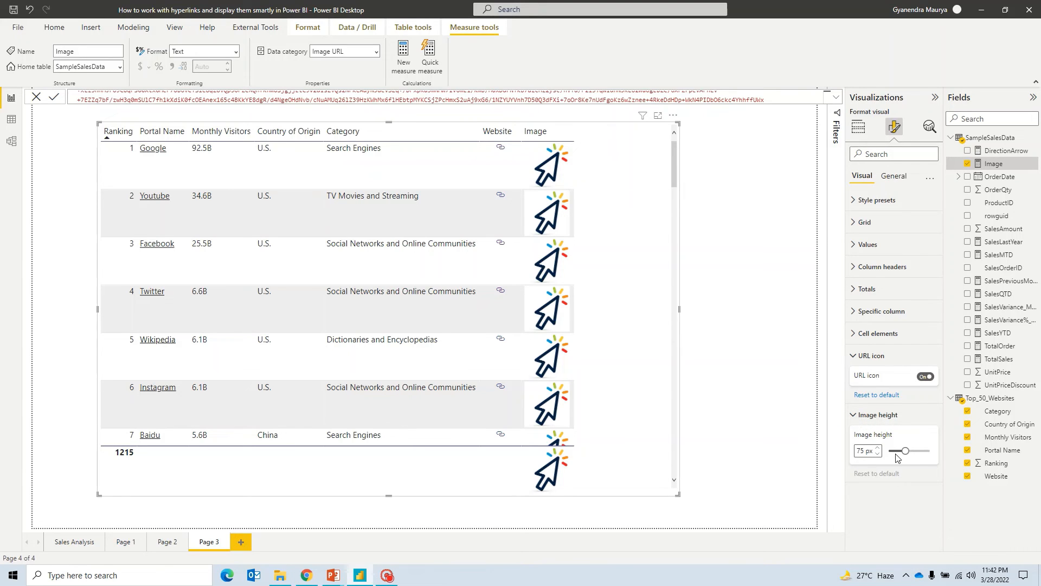
left_click(895, 452)
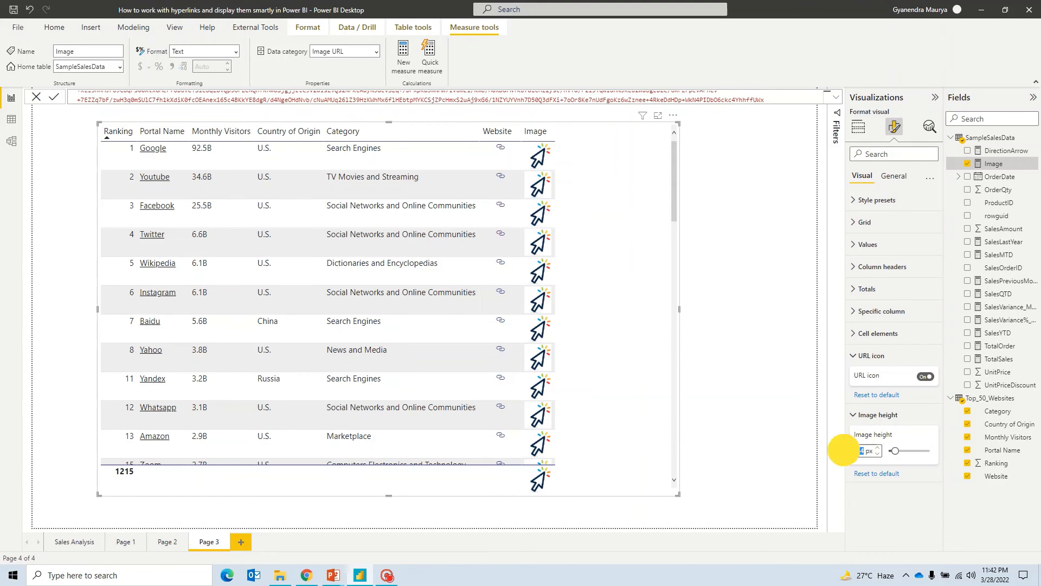
type("30")
key("Return")
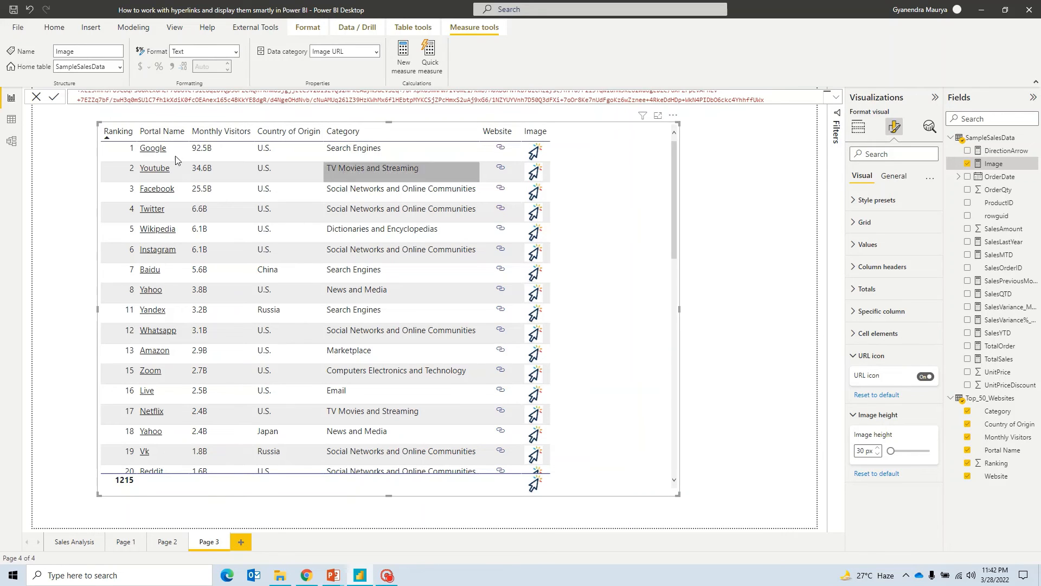
Step: Turn on Web URL for the Image column's cell elements and base it on the Website field of Top_50_Websites
left_click(883, 340)
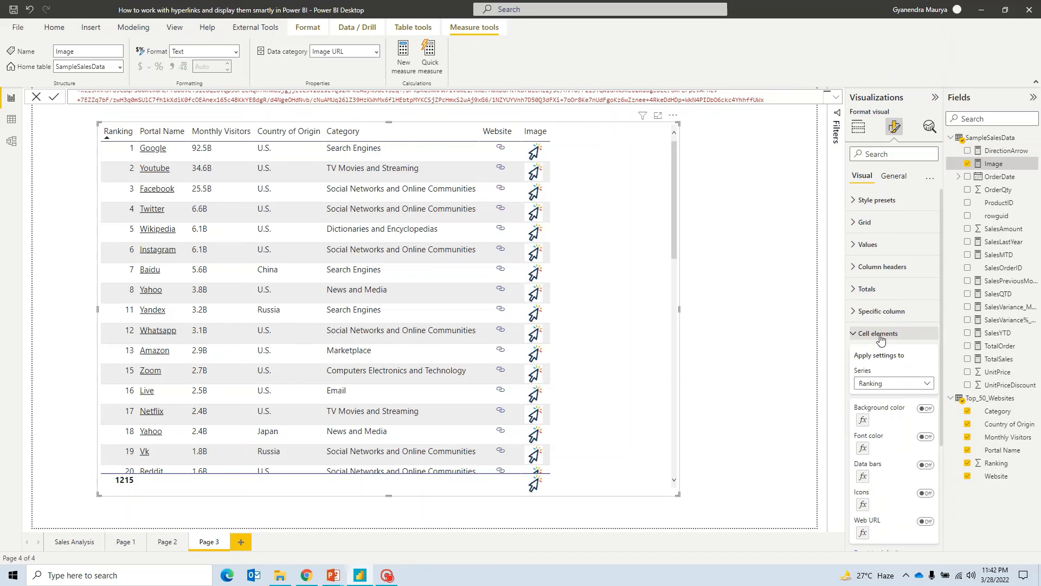
left_click(927, 384)
left_click(922, 475)
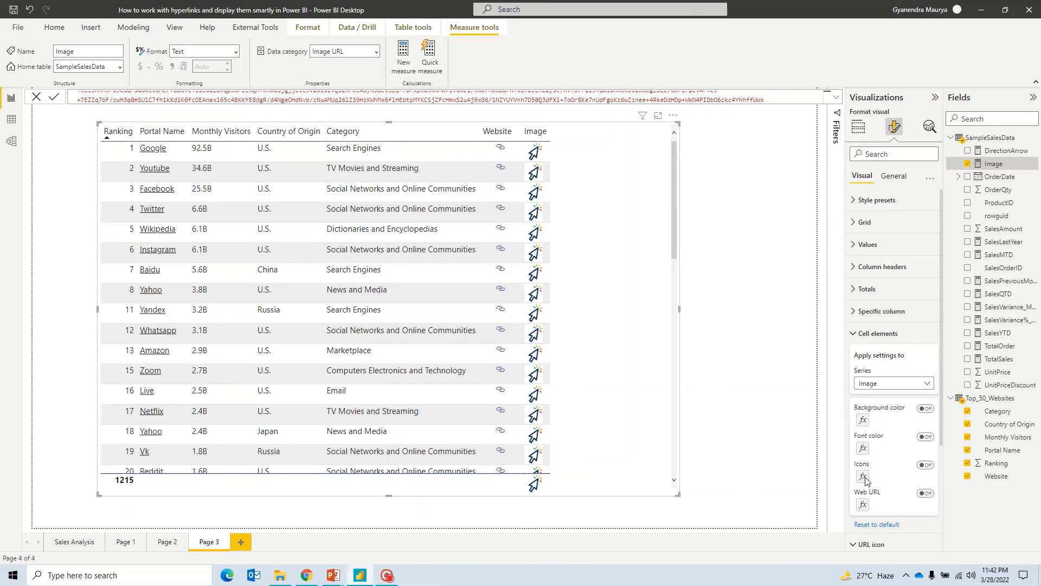
left_click(926, 494)
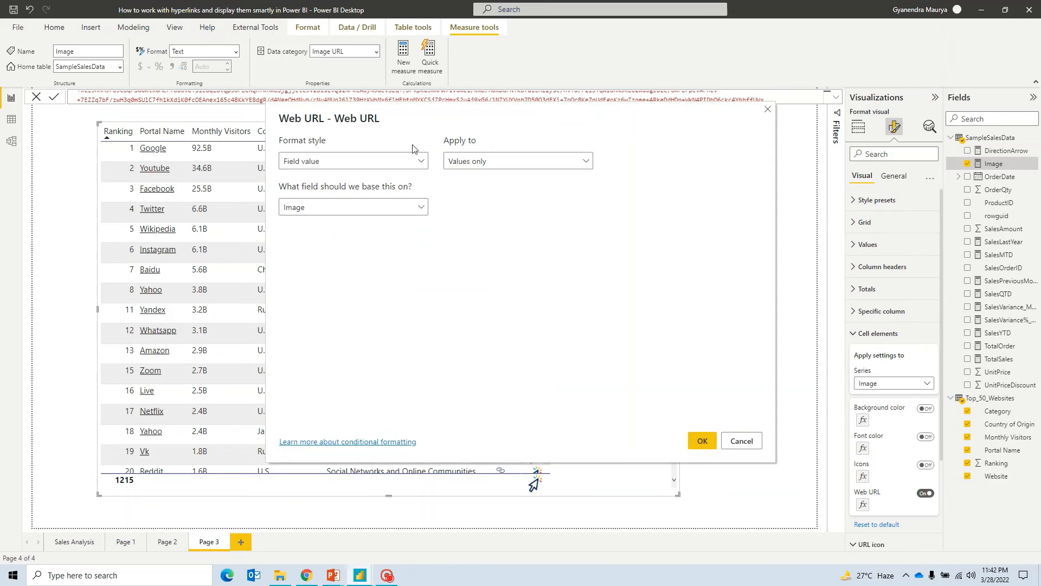
left_click(395, 212)
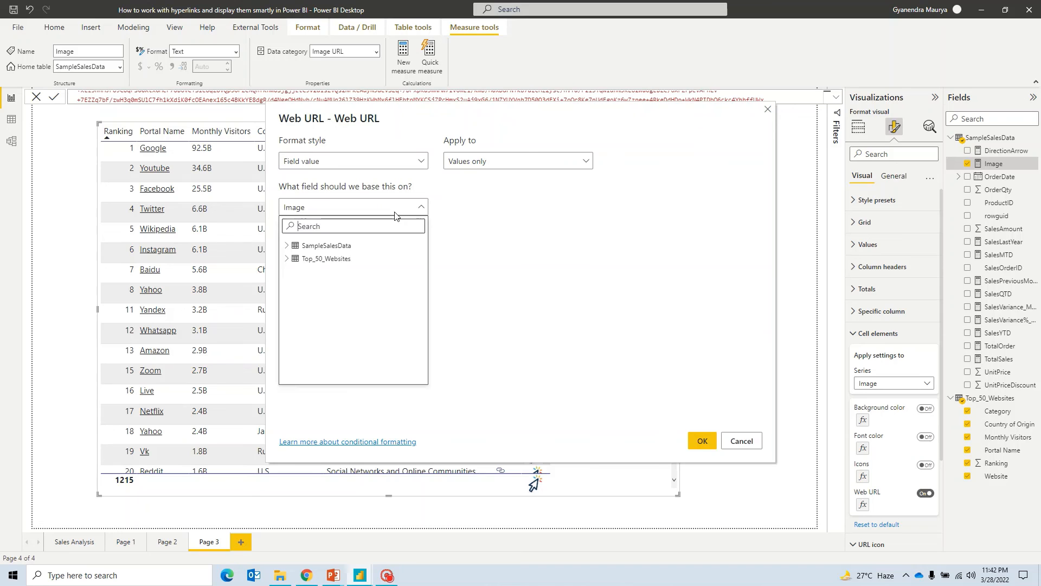
left_click(287, 258)
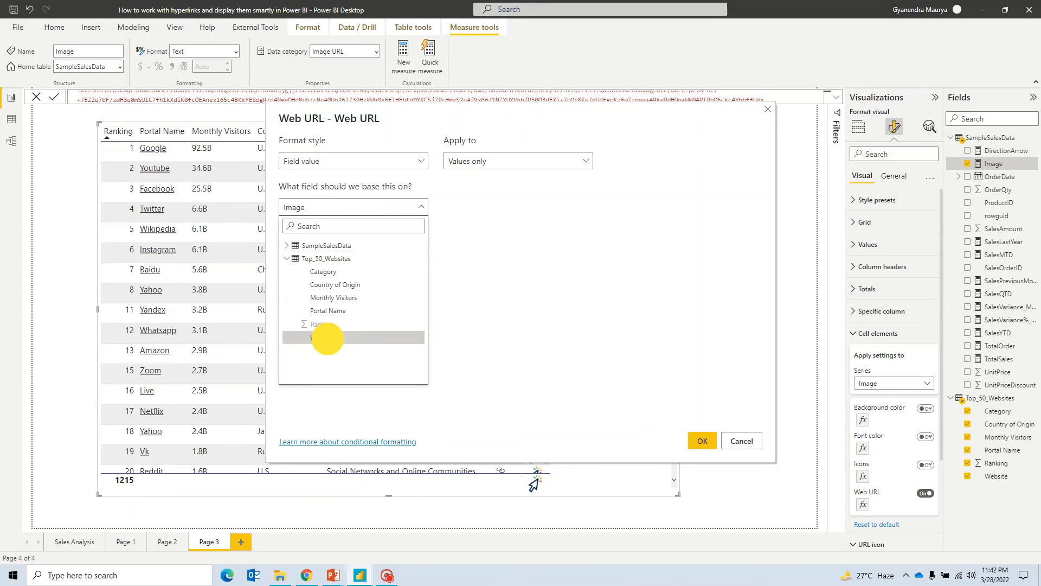
left_click(326, 338)
left_click(702, 440)
left_click(707, 136)
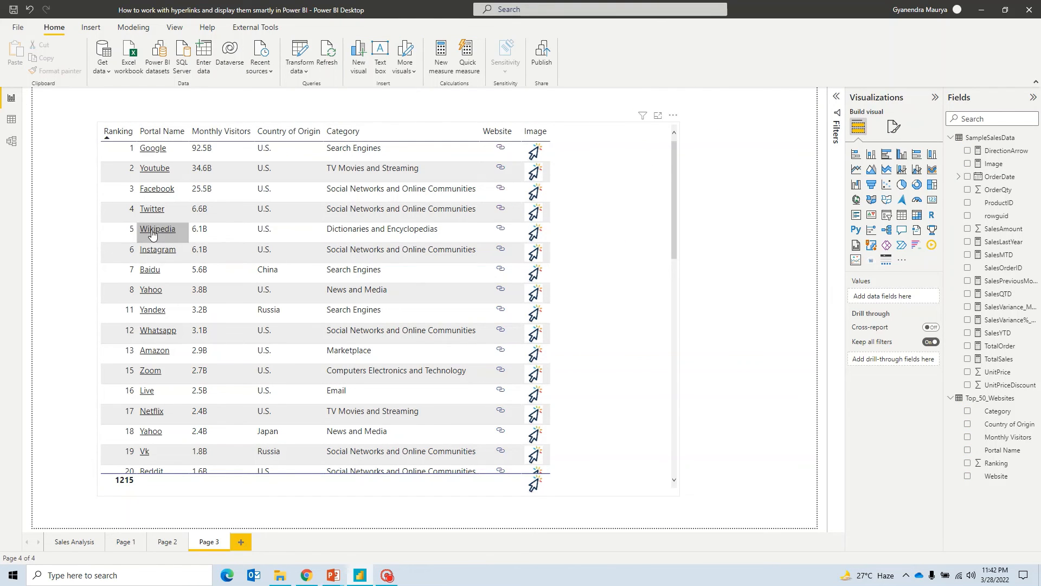
Step: Test the image links in the Wikipedia and Zoom rows, closing each opened web page
left_click(540, 243)
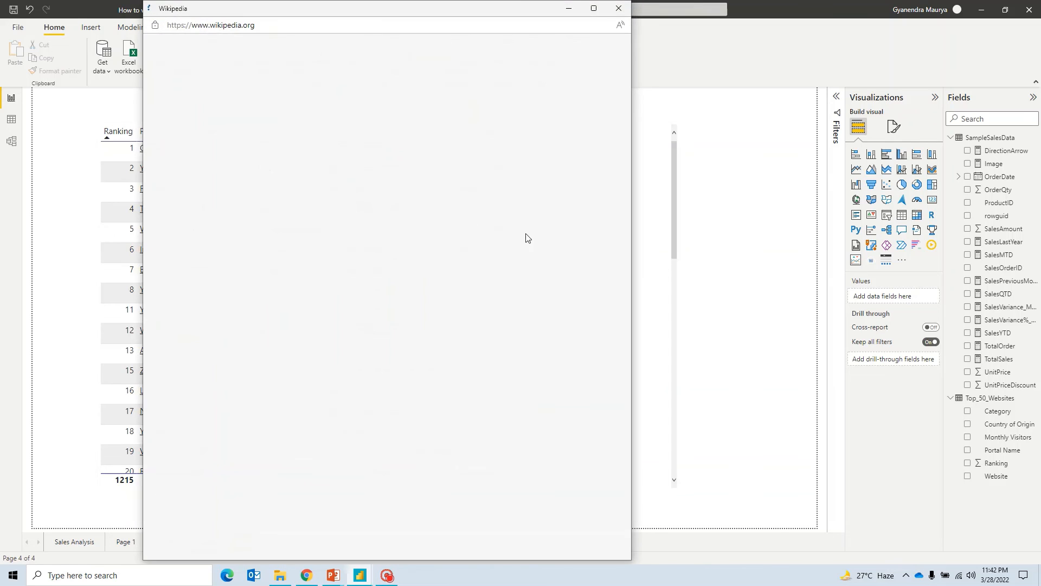
left_click(622, 13)
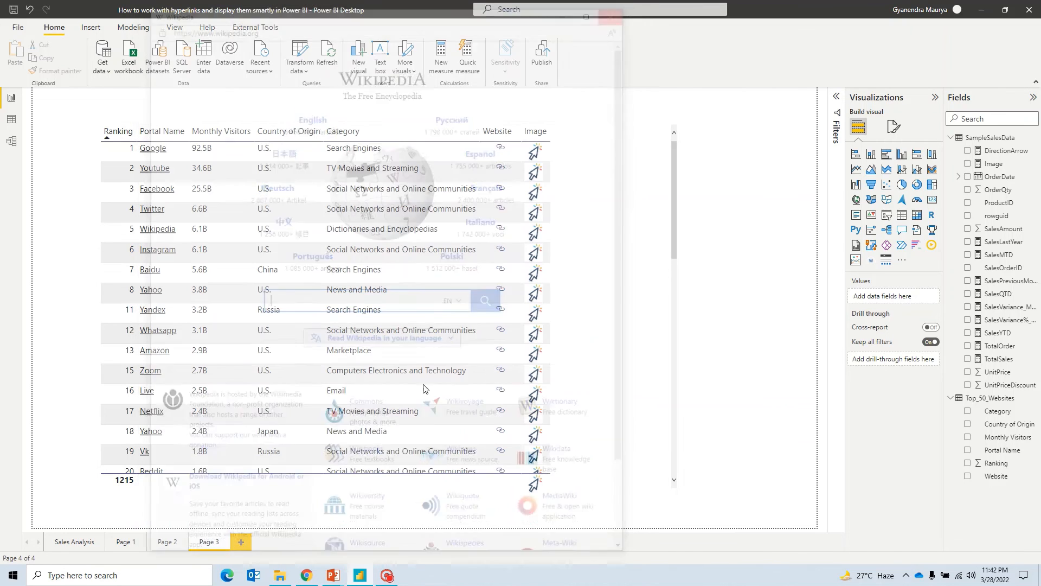
left_click(537, 378)
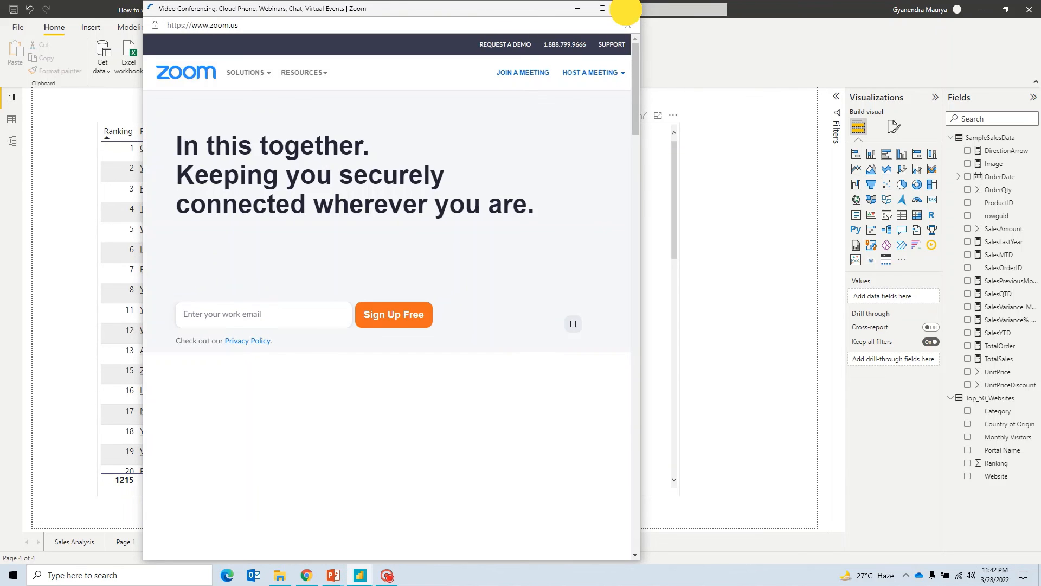
left_click(625, 10)
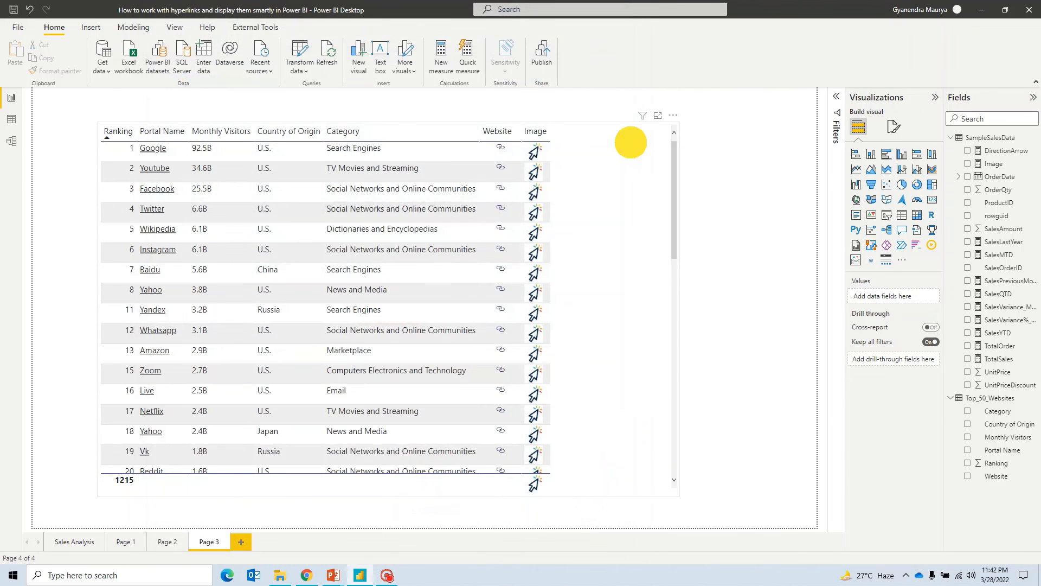
left_click(631, 144)
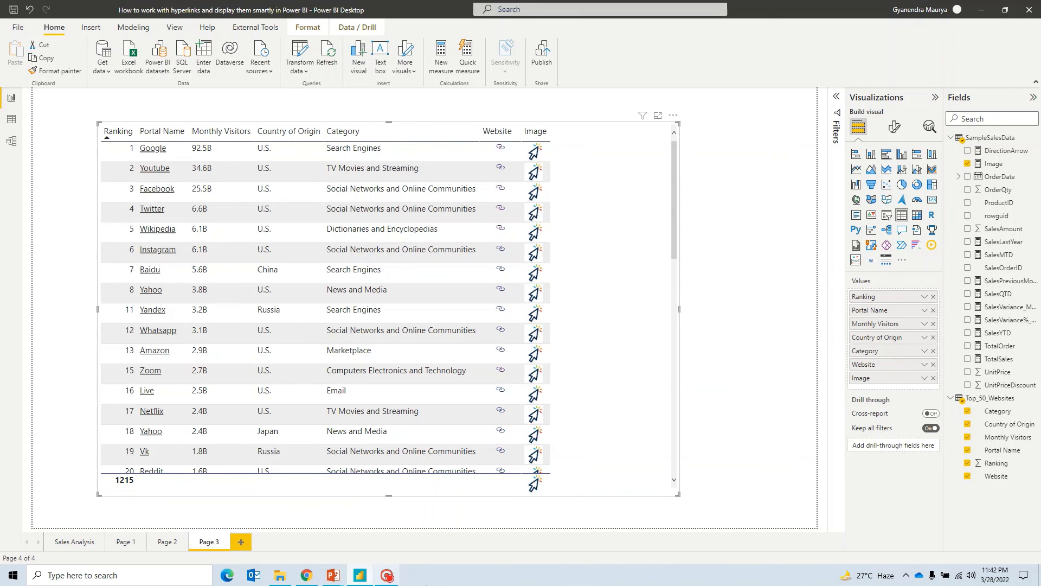
Step: Switch to the PowerPoint slide show with the closing thank-you slide
mouse_move(337, 575)
left_click(368, 529)
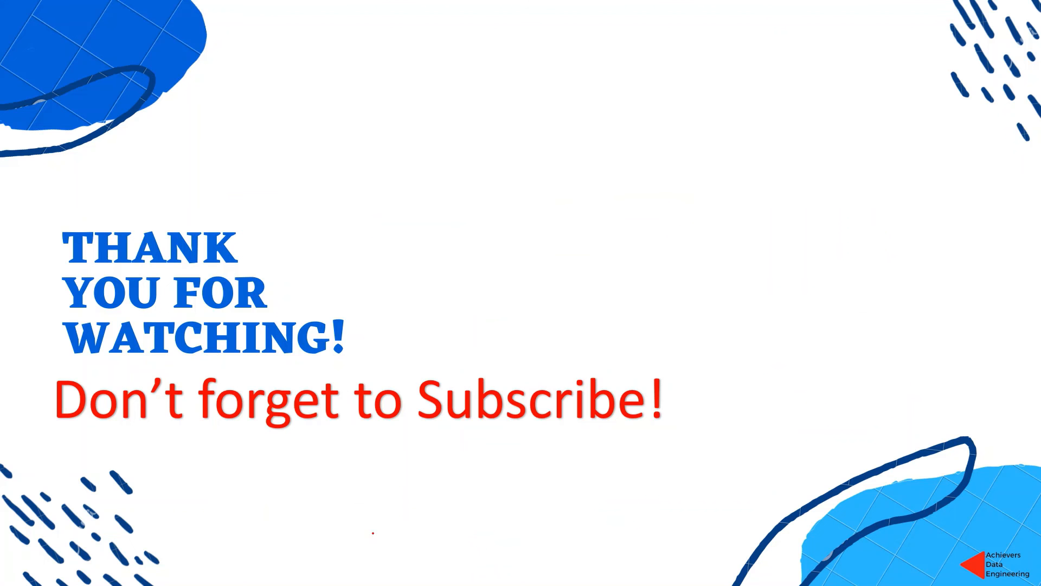